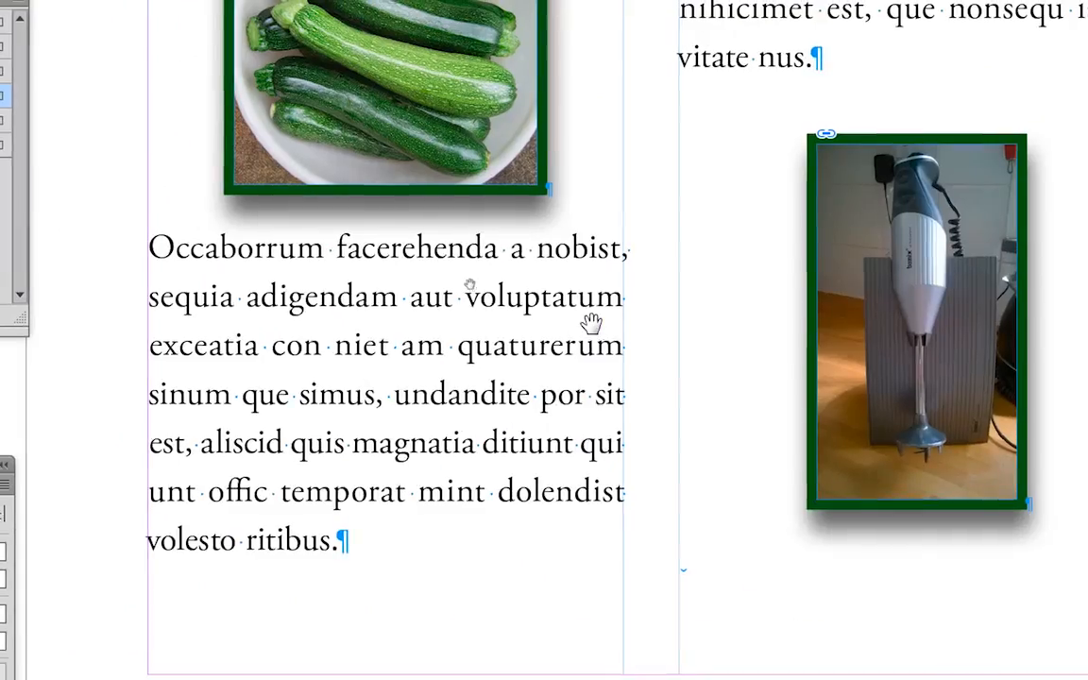
{"action": "scroll", "coordinate": [585, 308], "scroll_direction": "down", "scroll_amount": 1}
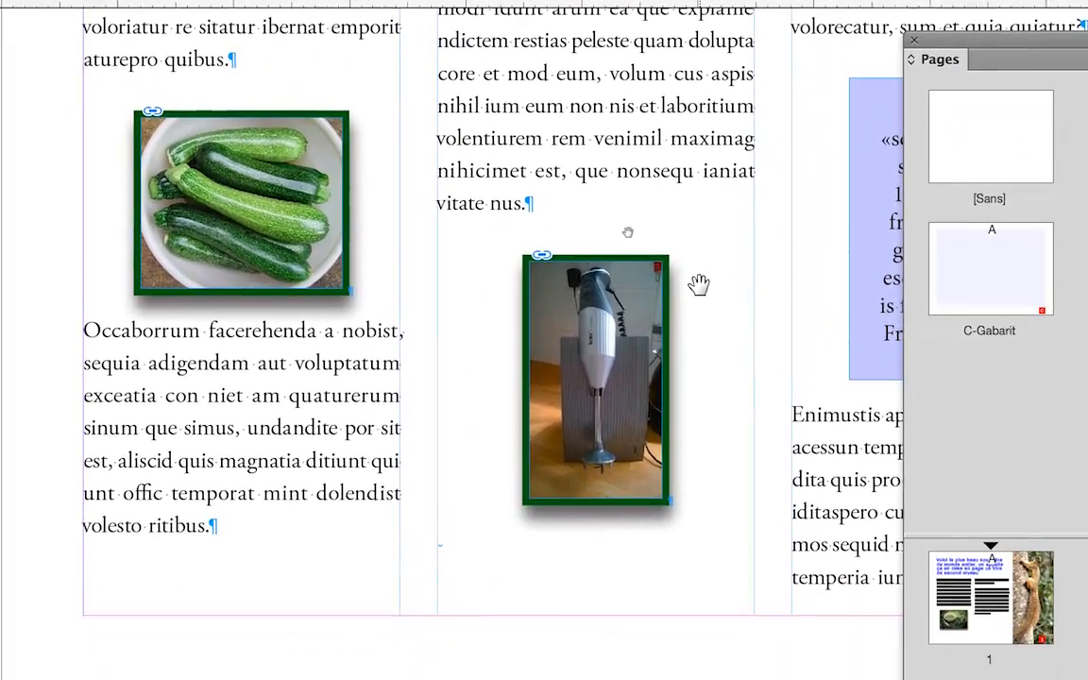
{"action": "scroll", "coordinate": [831, 387], "scroll_direction": "up", "scroll_amount": 5}
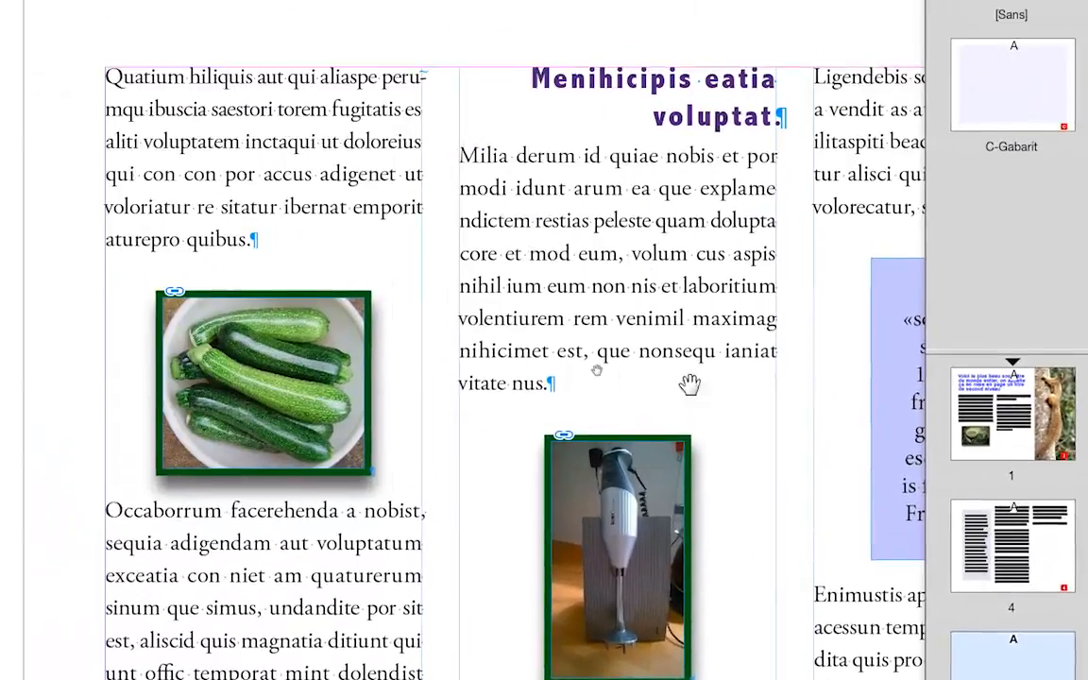
{"action": "key", "text": "ctrl+minus"}
{"action": "scroll", "coordinate": [633, 361], "scroll_direction": "up", "scroll_amount": 5}
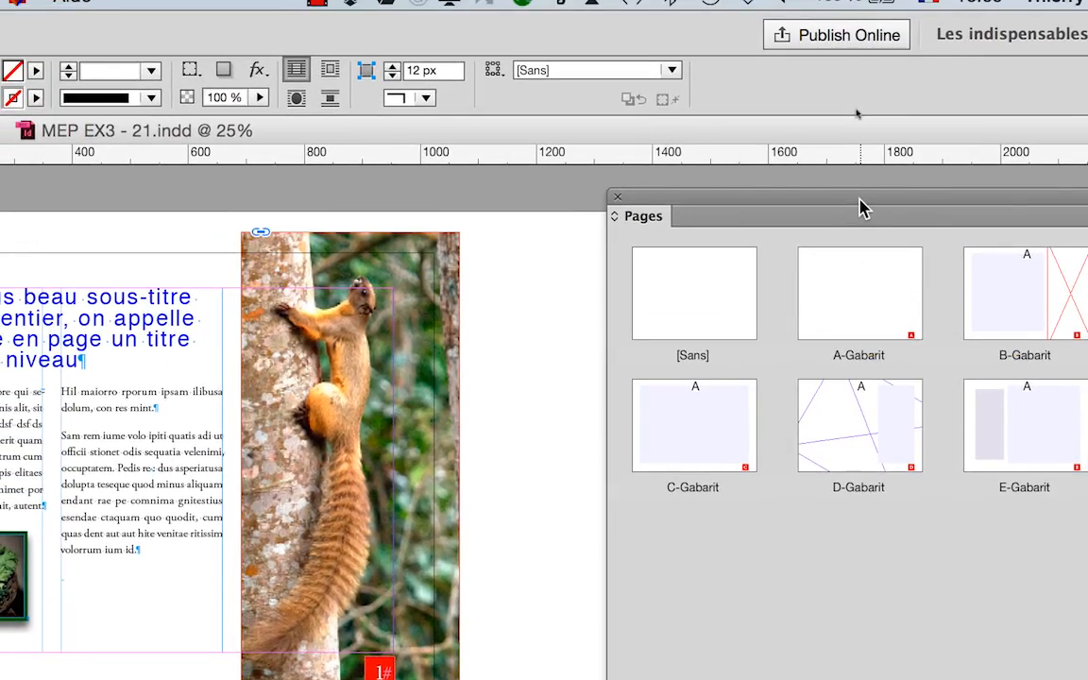
Insert a new page based on the A-Gabarit master before page 1 of the document.
{"action": "left_click_drag", "start_coordinate": [859, 126], "coordinate": [758, 124]}
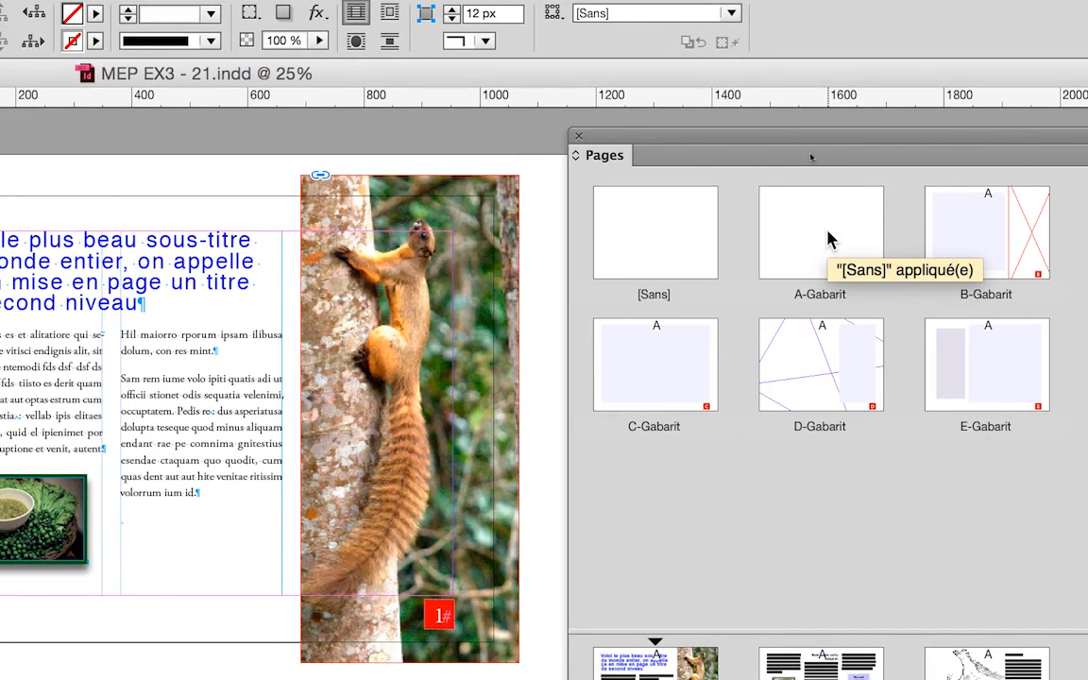
{"action": "left_click_drag", "start_coordinate": [828, 240], "coordinate": [582, 650]}
{"action": "left_click_drag", "start_coordinate": [739, 378], "coordinate": [743, 447]}
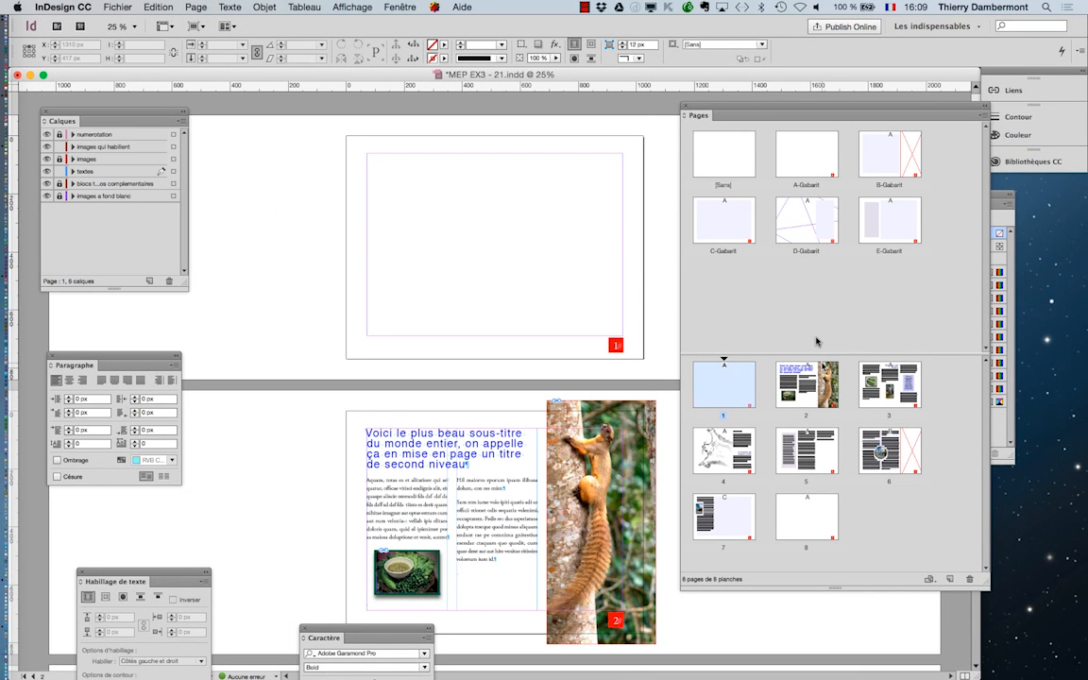
{"action": "left_click_drag", "start_coordinate": [719, 112], "coordinate": [758, 110]}
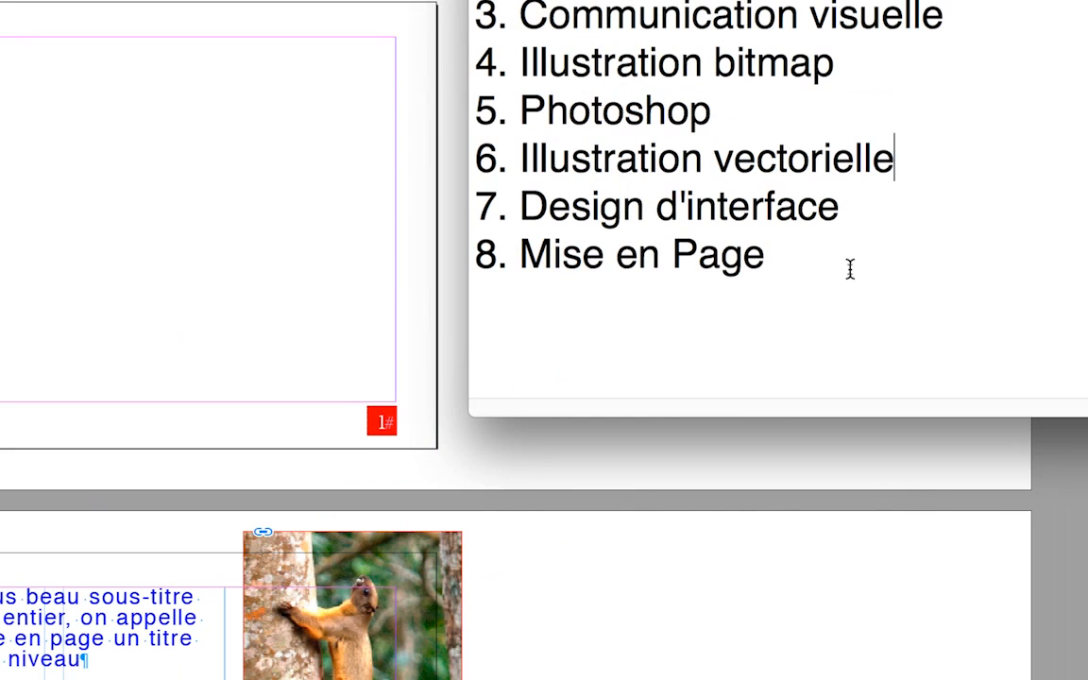
Review the eight-chapter list in the TextEdit file ordre des chapitres UE1.rtf, move its window aside and return to InDesign.
{"action": "left_click_drag", "start_coordinate": [850, 269], "coordinate": [463, 0]}
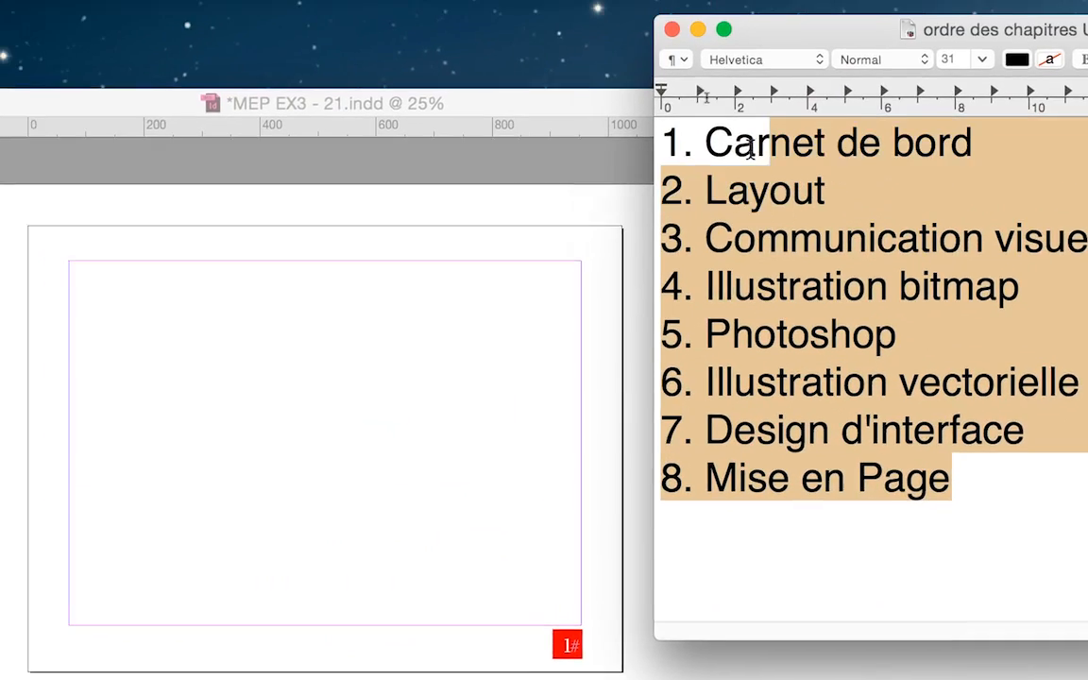
{"action": "left_click_drag", "start_coordinate": [714, 142], "coordinate": [725, 140]}
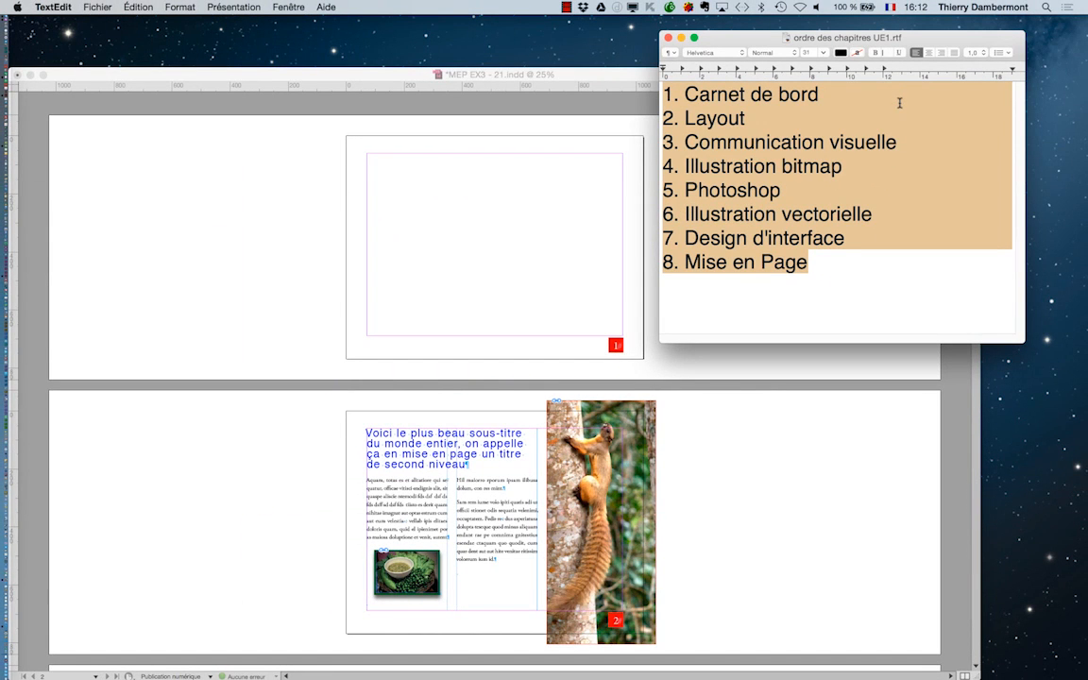
{"action": "left_click_drag", "start_coordinate": [770, 40], "coordinate": [898, 31]}
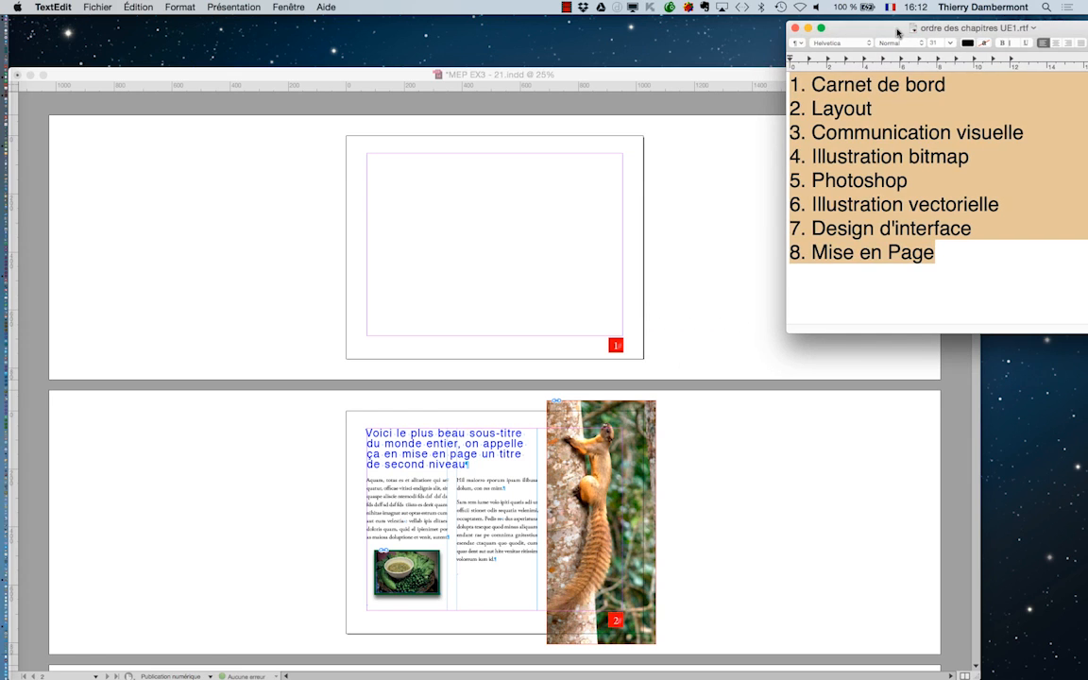
{"action": "left_click", "coordinate": [497, 71]}
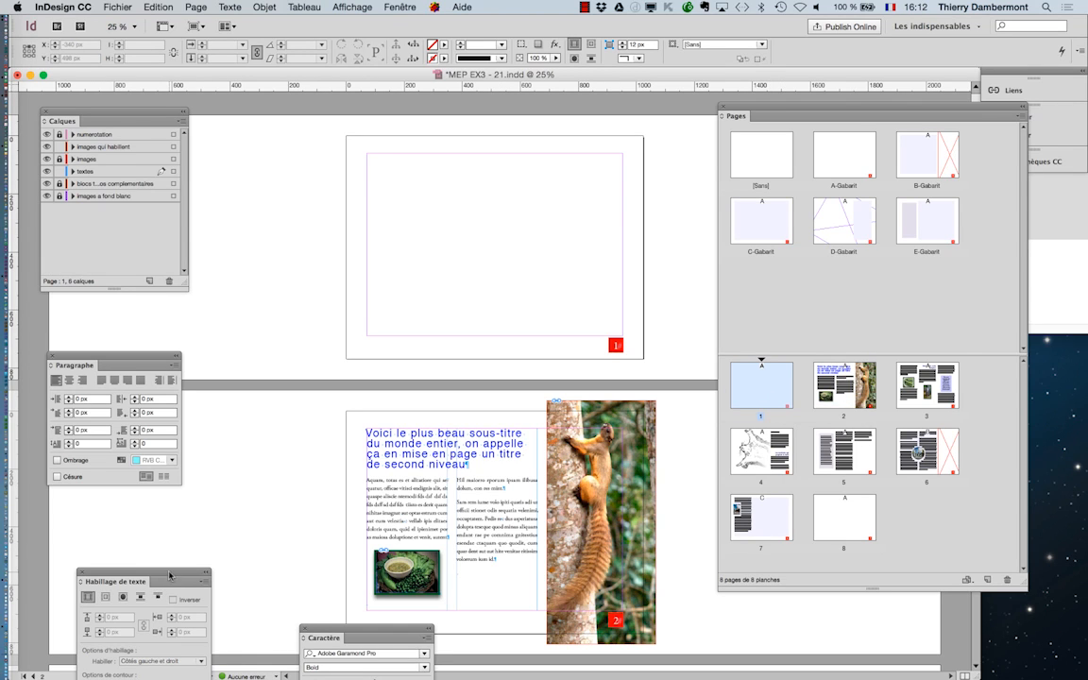
Display page 1 at 50 % zoom and clear the floating panels away from it.
{"action": "left_click_drag", "start_coordinate": [170, 575], "coordinate": [276, 554]}
{"action": "double_click", "coordinate": [761, 389]}
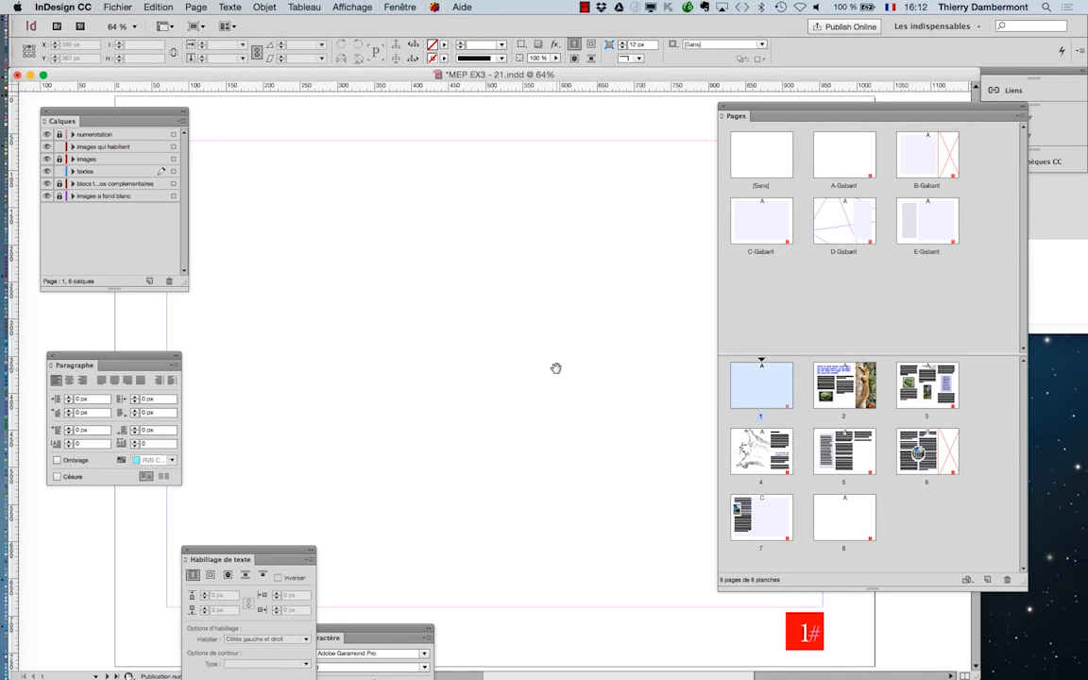
{"action": "scroll", "coordinate": [556, 367], "scroll_direction": "down", "scroll_amount": 1}
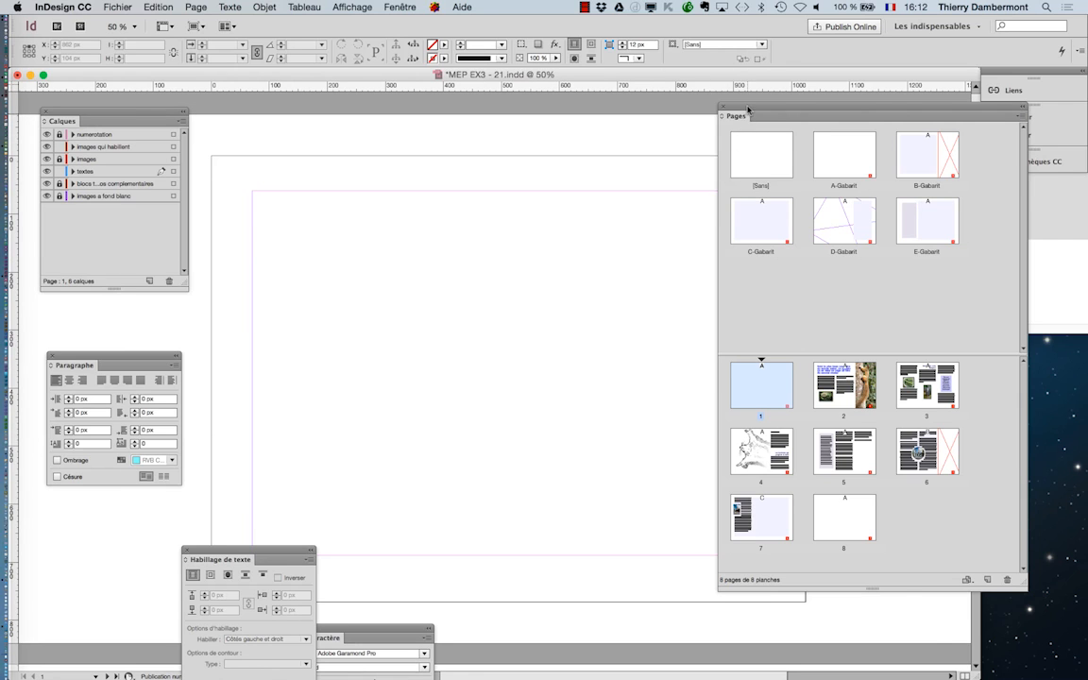
{"action": "left_click_drag", "start_coordinate": [748, 109], "coordinate": [922, 129]}
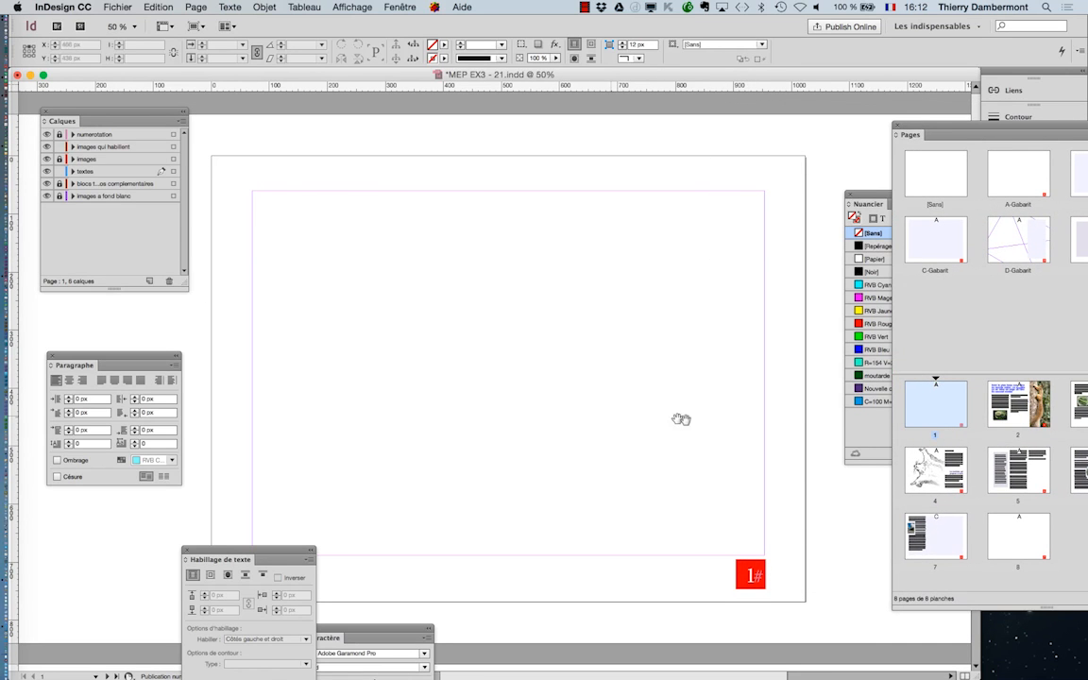
{"action": "left_click_drag", "start_coordinate": [906, 134], "coordinate": [905, 526]}
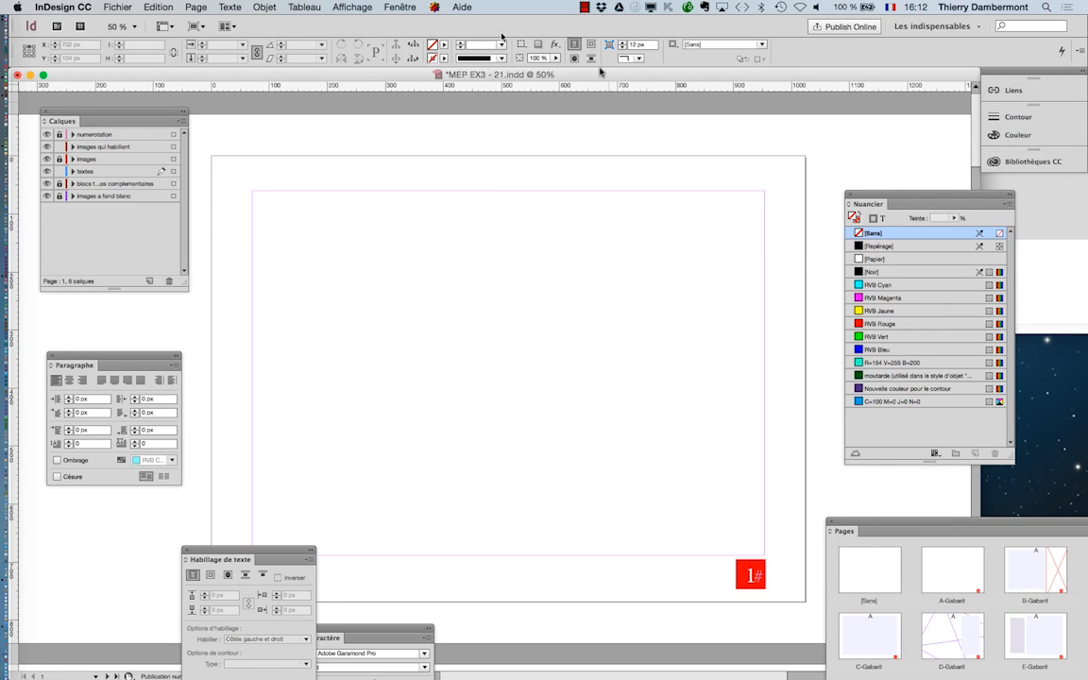
Reset the Les indispensables workspace and float the tools as a two-column panel beside the page.
{"action": "left_click", "coordinate": [930, 25]}
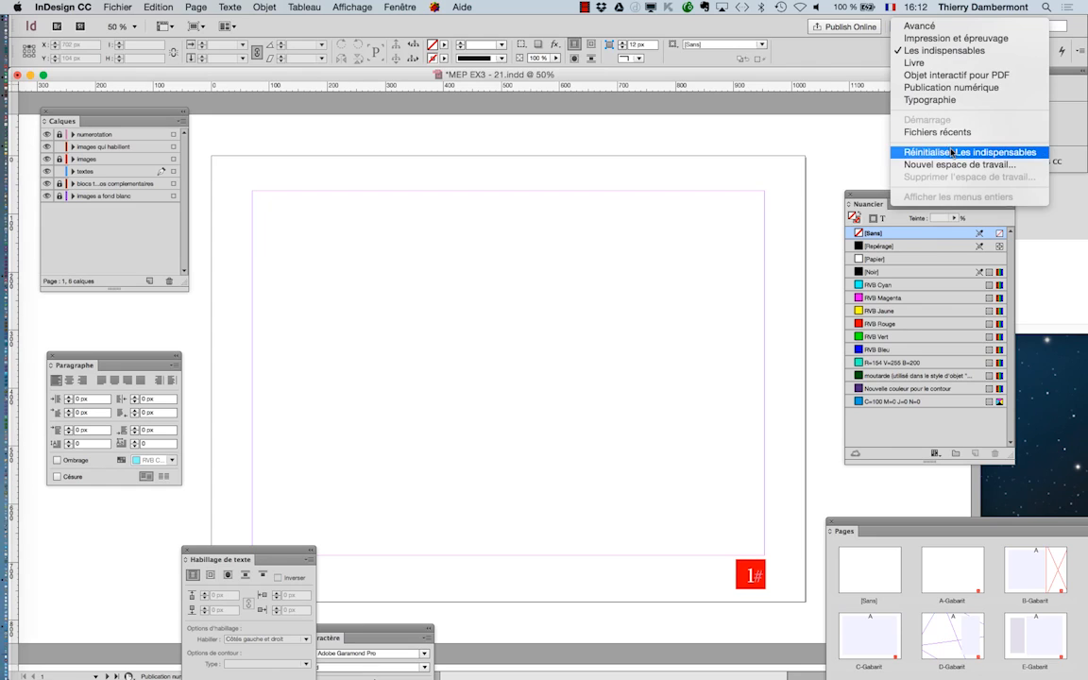
{"action": "left_click", "coordinate": [921, 141]}
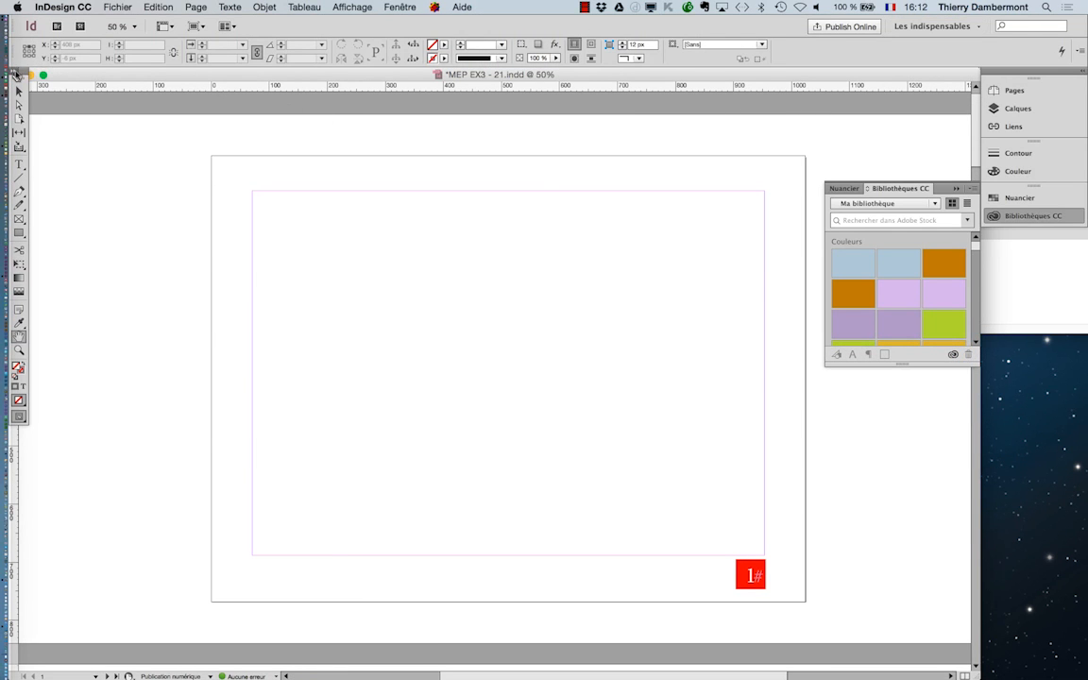
{"action": "left_click_drag", "start_coordinate": [15, 74], "coordinate": [38, 92]}
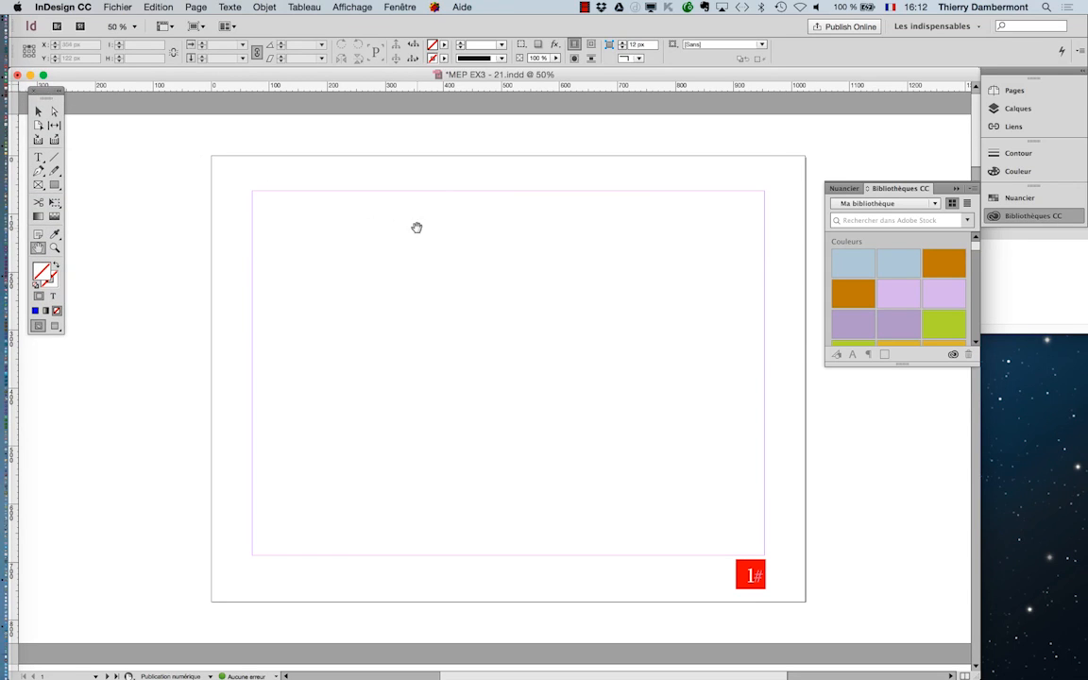
Detach the Calques panel beside the page and lock the images qui habillent layer, leaving only textes unlocked.
{"action": "left_click", "coordinate": [997, 110]}
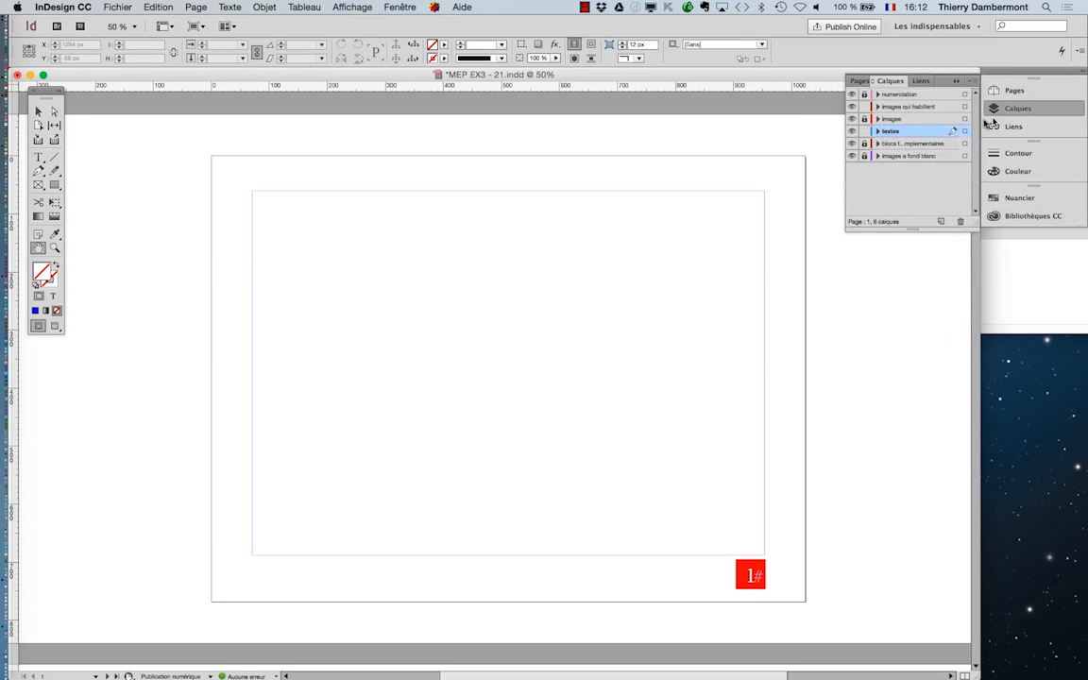
{"action": "left_click_drag", "start_coordinate": [890, 84], "coordinate": [605, 145]}
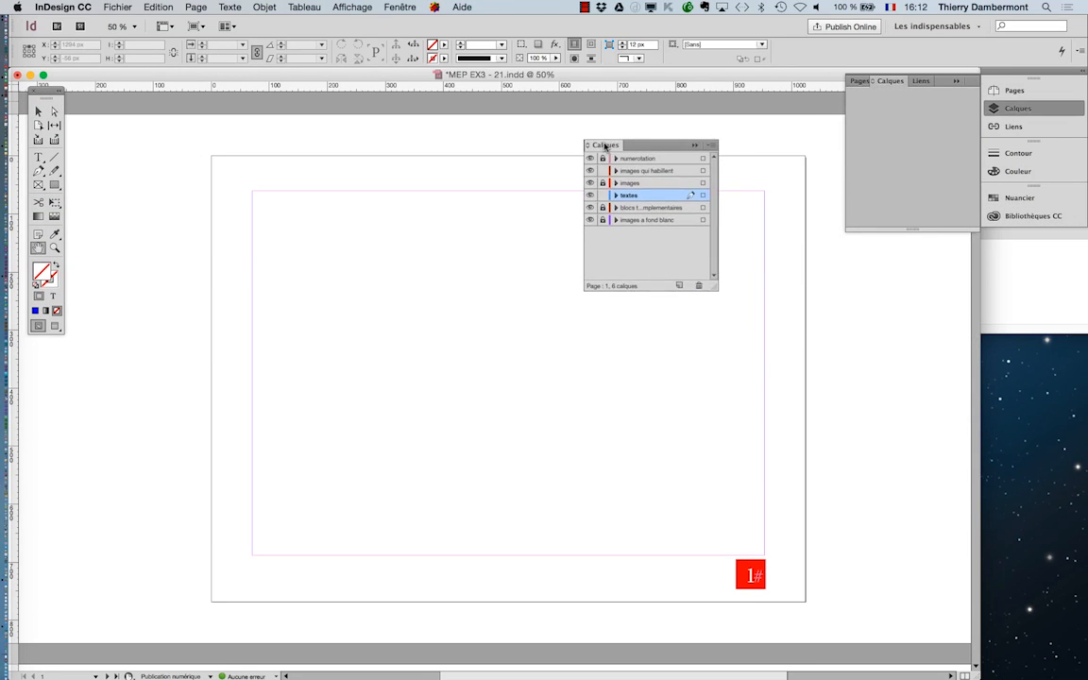
{"action": "left_click", "coordinate": [956, 84]}
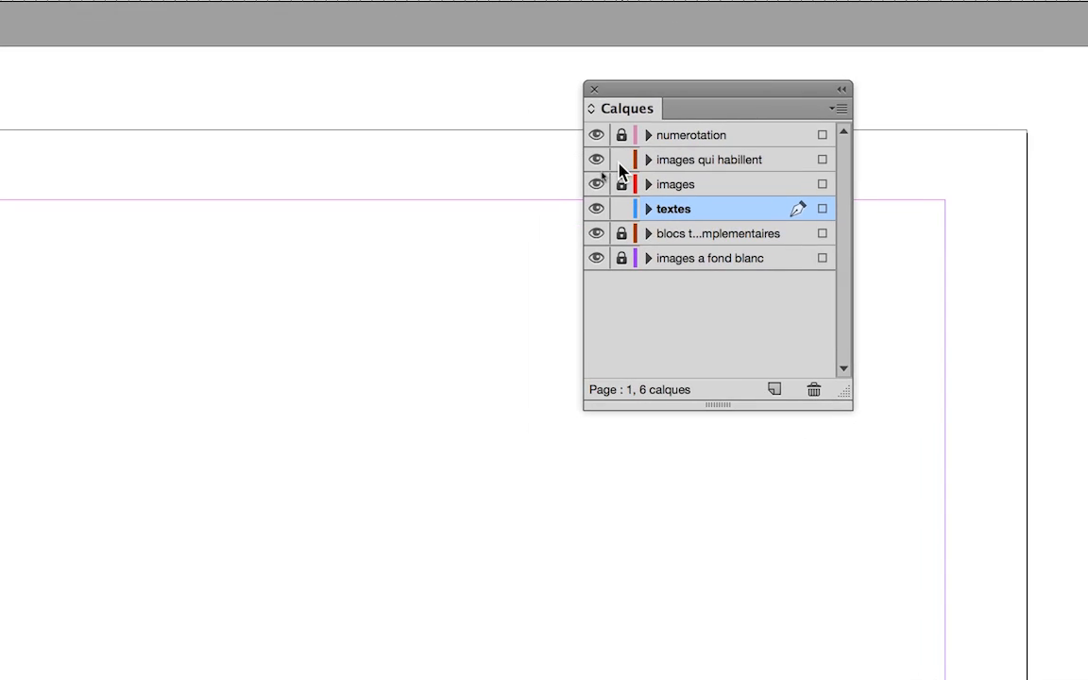
{"action": "left_click", "coordinate": [621, 160]}
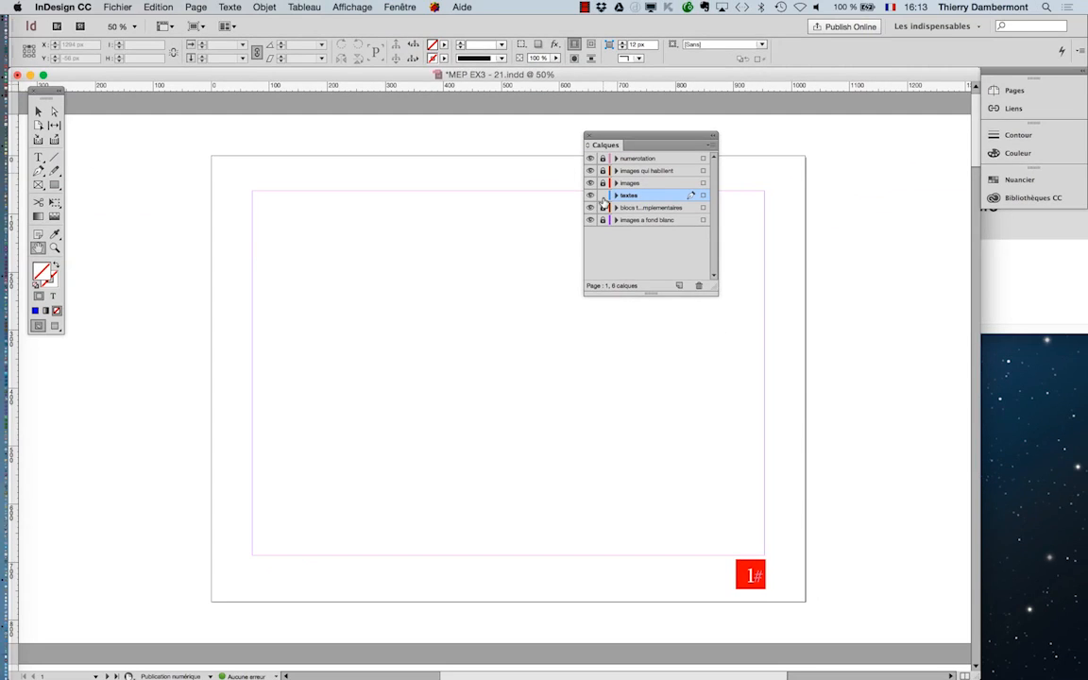
{"action": "left_click_drag", "start_coordinate": [614, 135], "coordinate": [842, 127]}
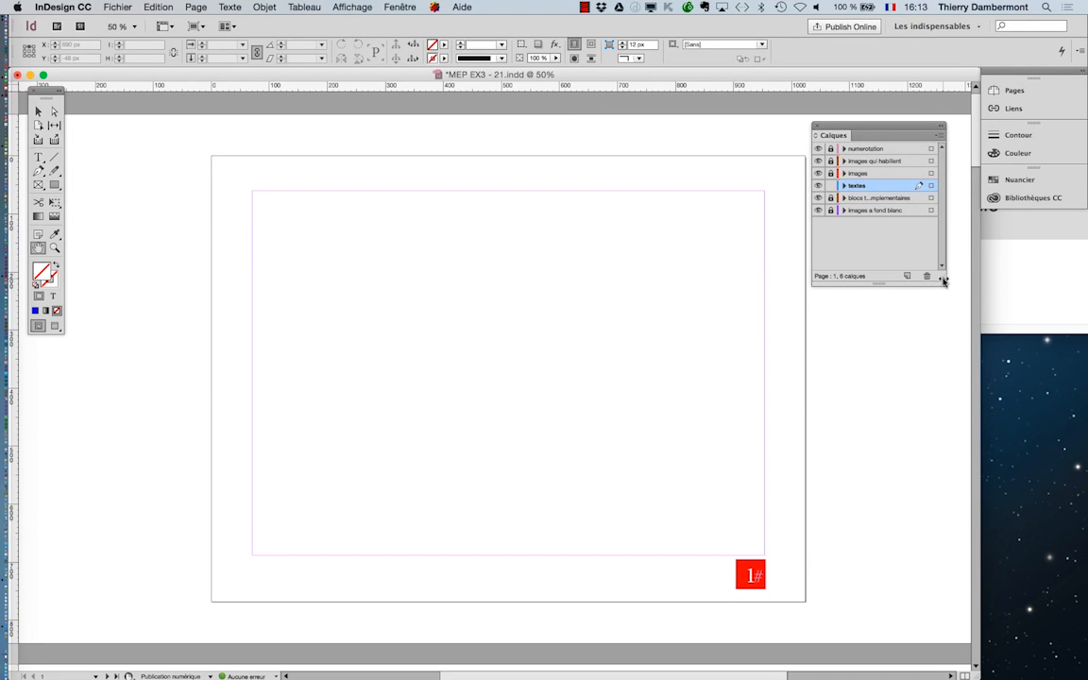
Draw a text frame of about 884 × 628 px filling the margins of page 1 on the textes layer.
{"action": "left_click", "coordinate": [39, 161]}
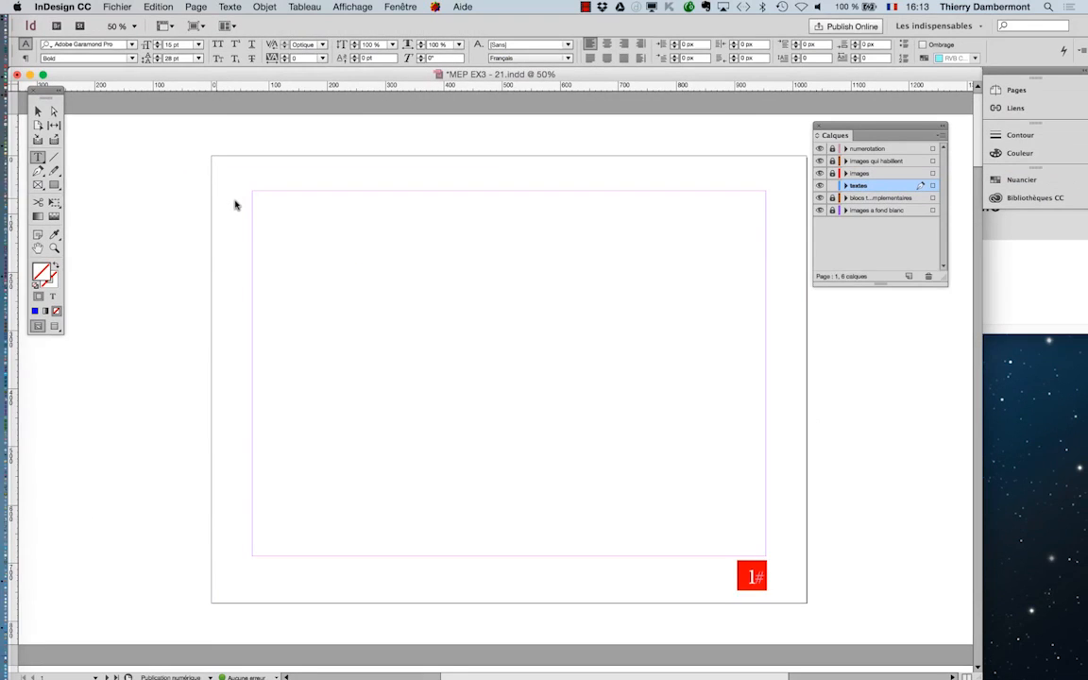
{"action": "left_click_drag", "start_coordinate": [259, 197], "coordinate": [763, 558]}
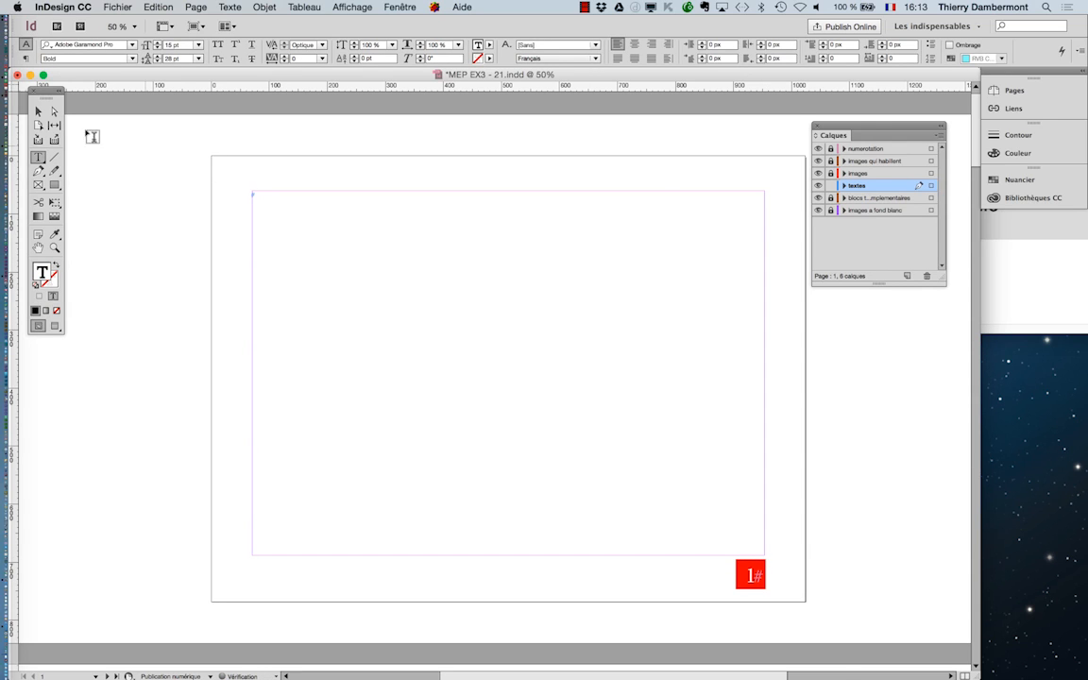
{"action": "left_click", "coordinate": [38, 111]}
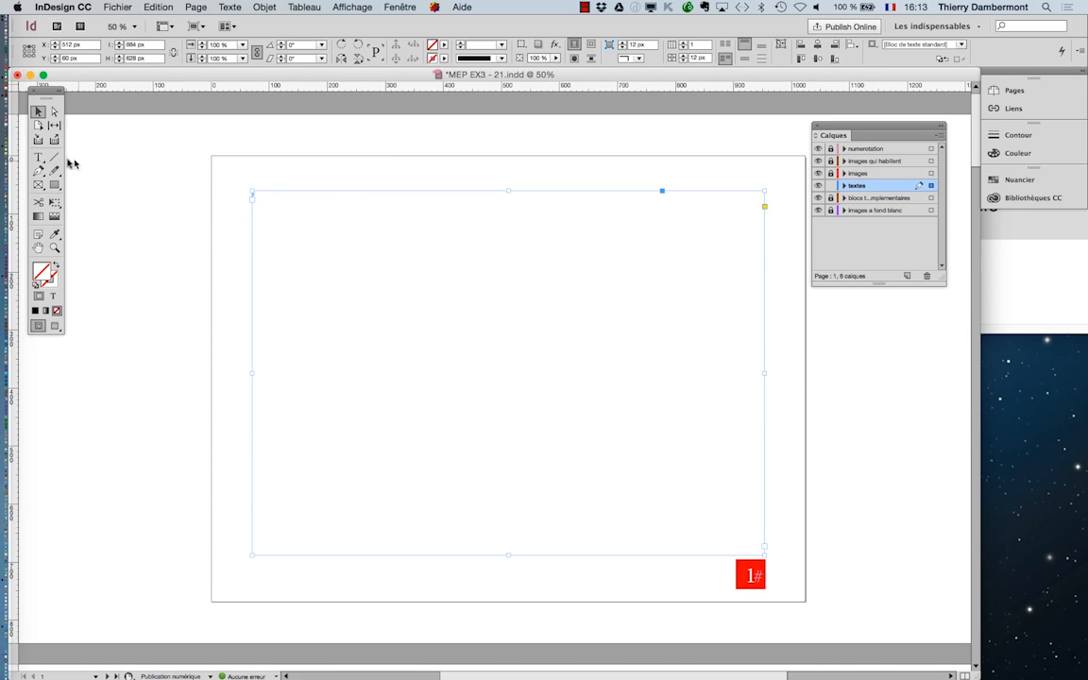
{"action": "left_click", "coordinate": [37, 157]}
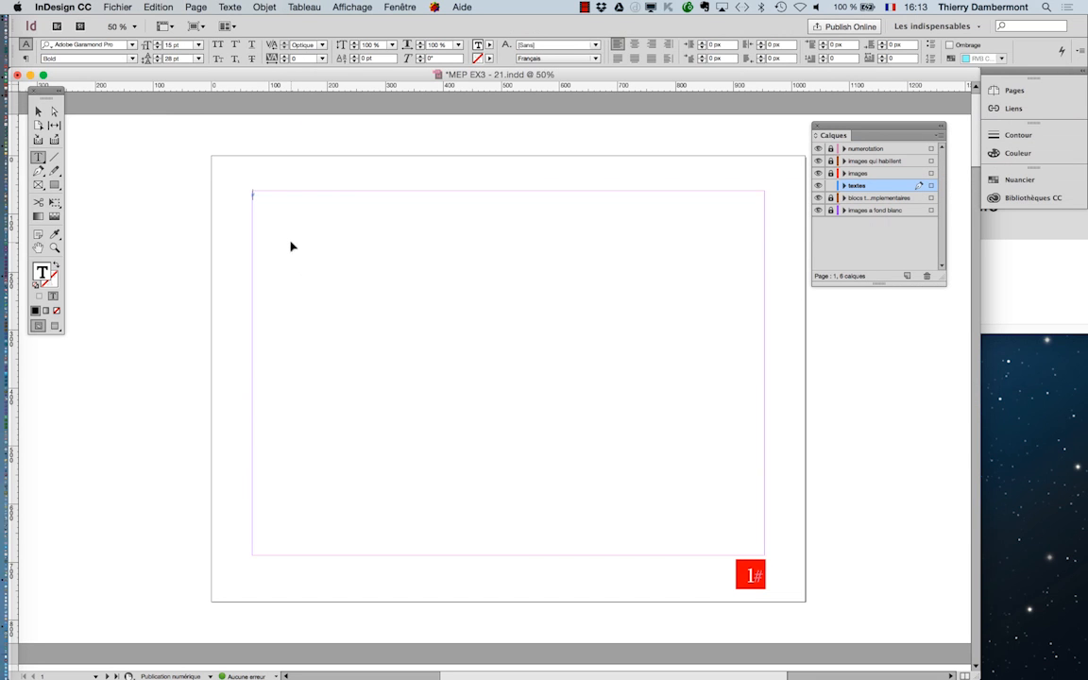
Look up the first chapter title in the TextEdit list and enter "CHAP 1" and "CARNET DE BORD" as two paragraphs in page 1's frame.
{"action": "key", "text": "alt+super+2"}
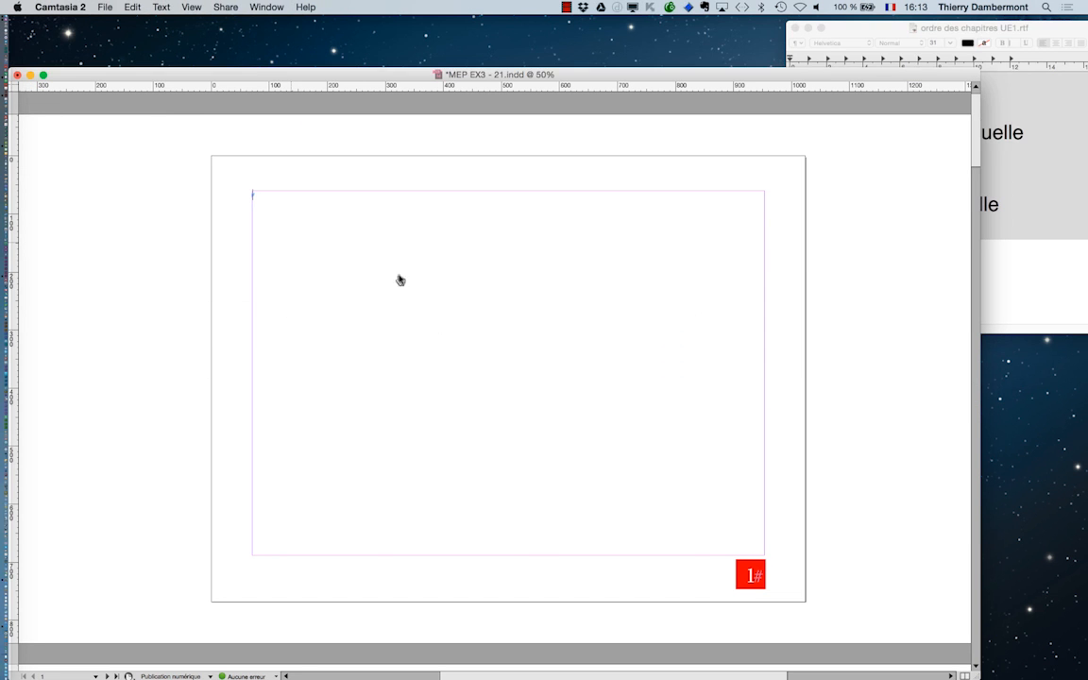
{"action": "key", "text": "super+Tab"}
{"action": "key", "text": "super+Tab"}
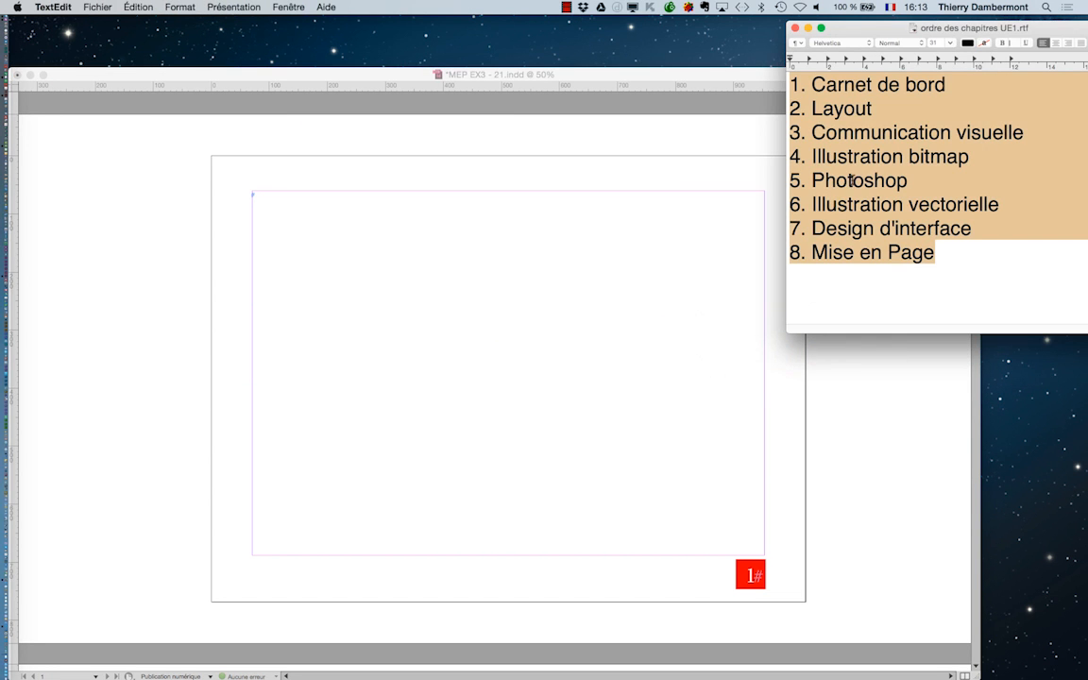
{"action": "left_click", "coordinate": [870, 157]}
{"action": "left_click_drag", "start_coordinate": [944, 85], "coordinate": [811, 85]}
{"action": "left_click", "coordinate": [265, 208]}
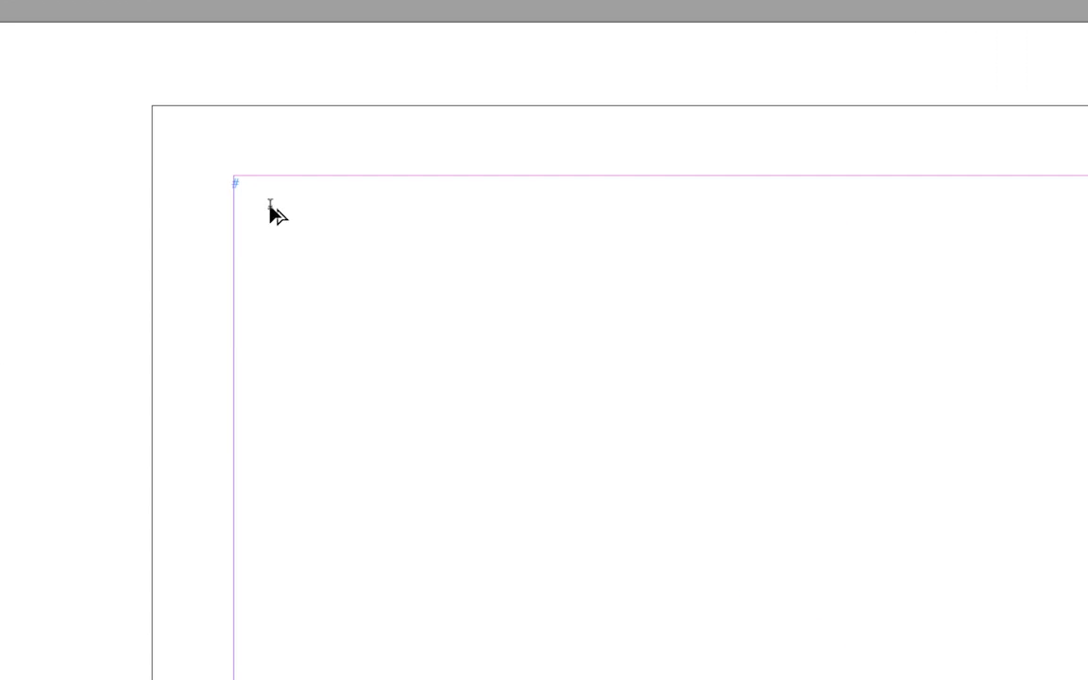
{"action": "type", "text": "CHAP 1 "}
{"action": "type", "text": "CARNET DE BORD"}
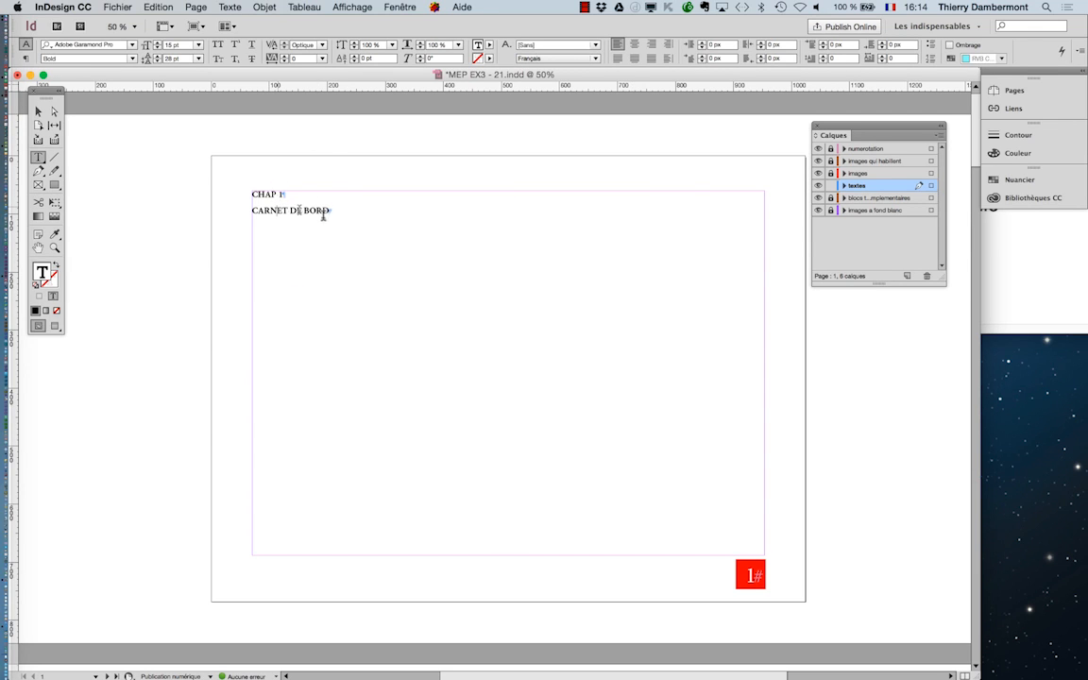
Centre the "CARNET DE BORD" paragraph using the Paragraphe settings and move that panel off the page.
{"action": "left_click", "coordinate": [276, 210]}
{"action": "left_click", "coordinate": [231, 8]}
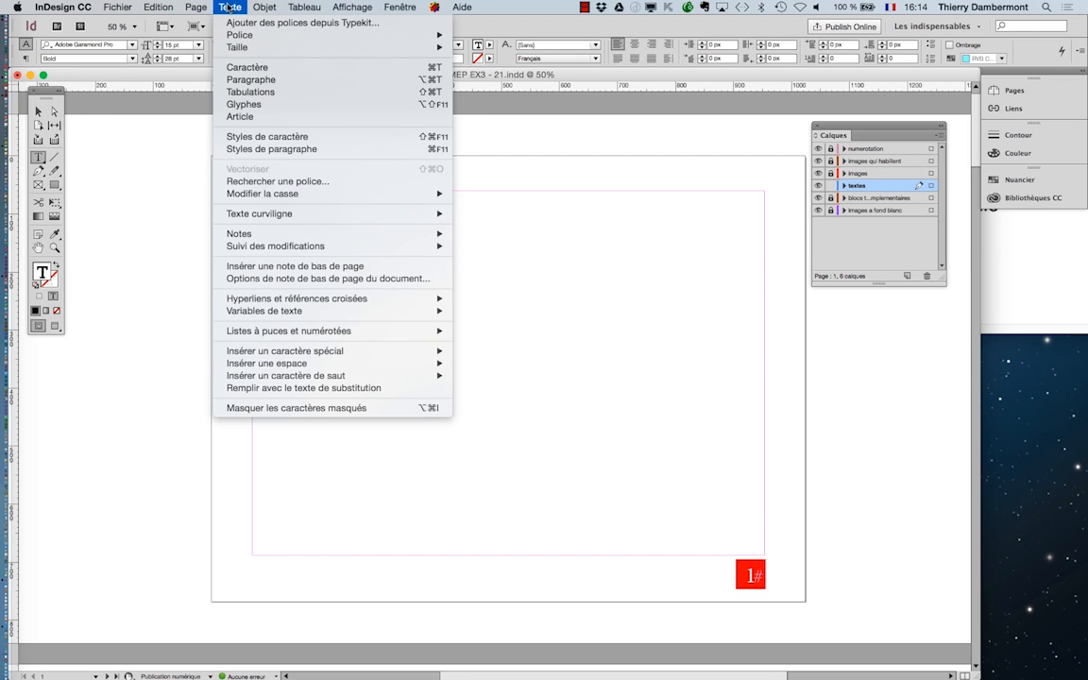
{"action": "left_click", "coordinate": [254, 81]}
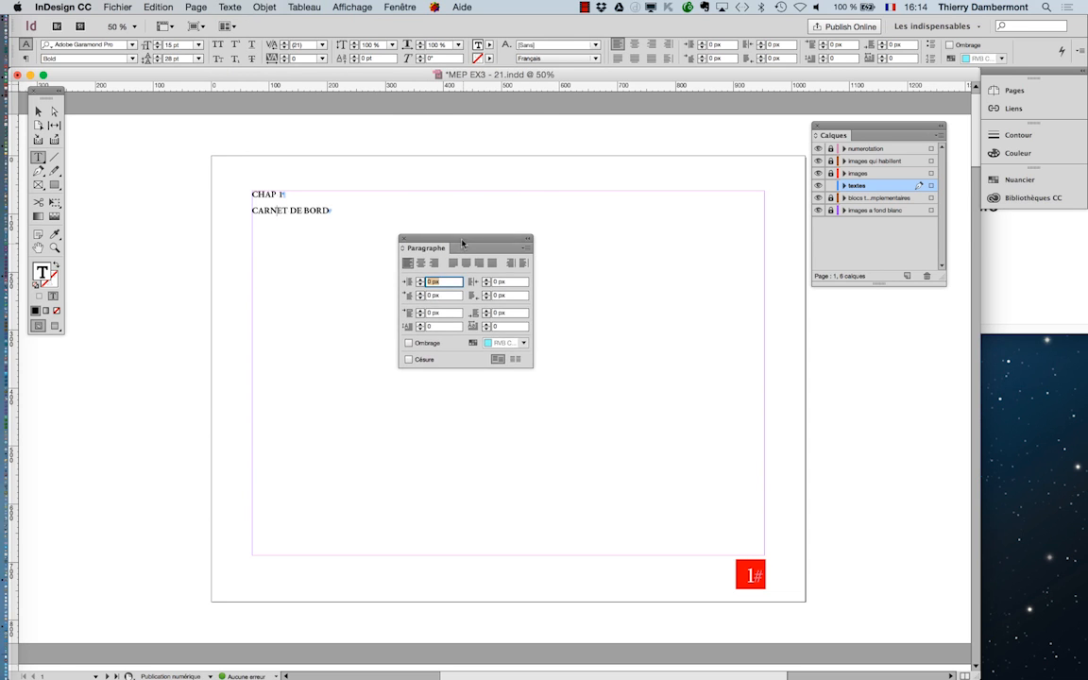
{"action": "left_click_drag", "start_coordinate": [464, 227], "coordinate": [461, 140]}
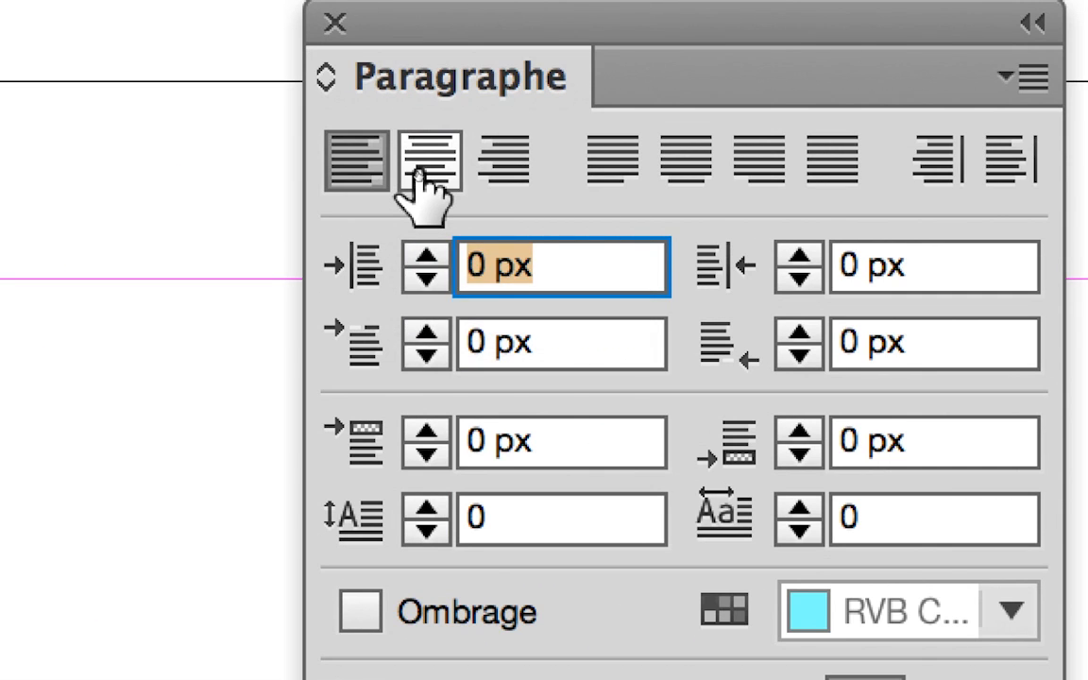
{"action": "left_click", "coordinate": [427, 179]}
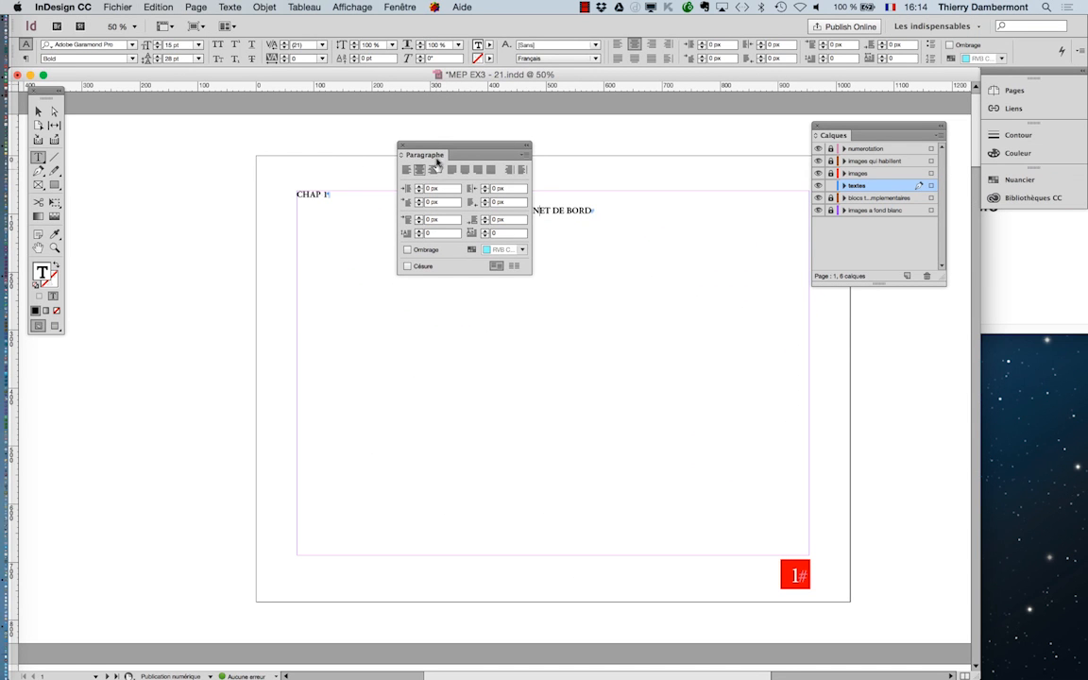
{"action": "left_click_drag", "start_coordinate": [448, 145], "coordinate": [132, 260]}
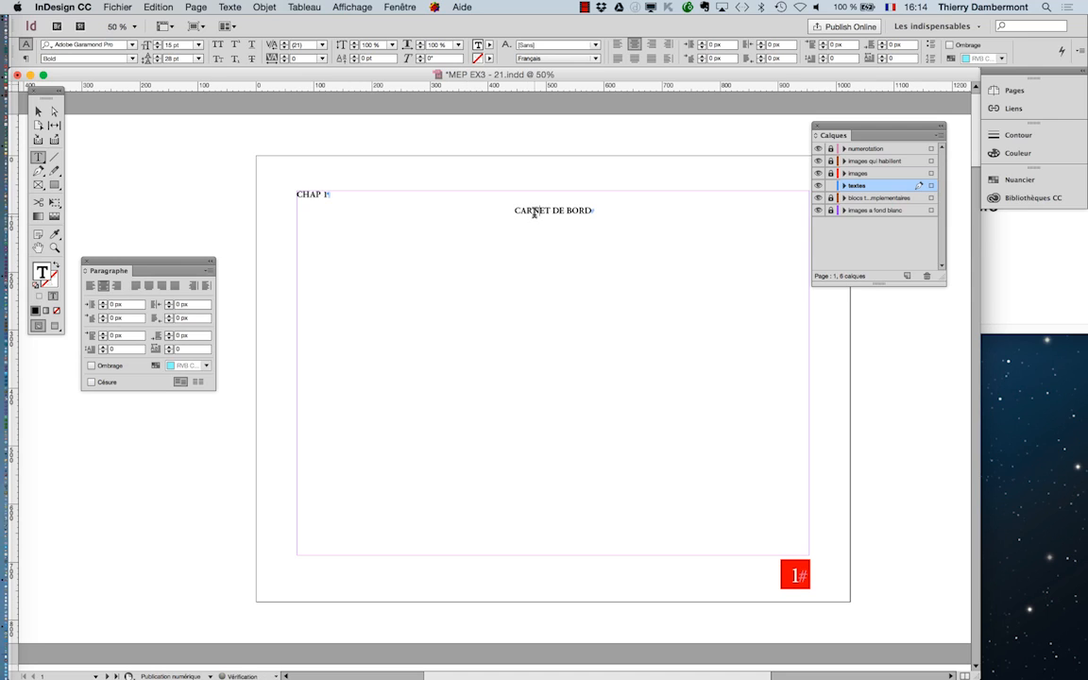
Centre the "CHAP 1" paragraph horizontally as well and move the Paragraphe settings back off the page.
{"action": "left_click_drag", "start_coordinate": [532, 210], "coordinate": [316, 203]}
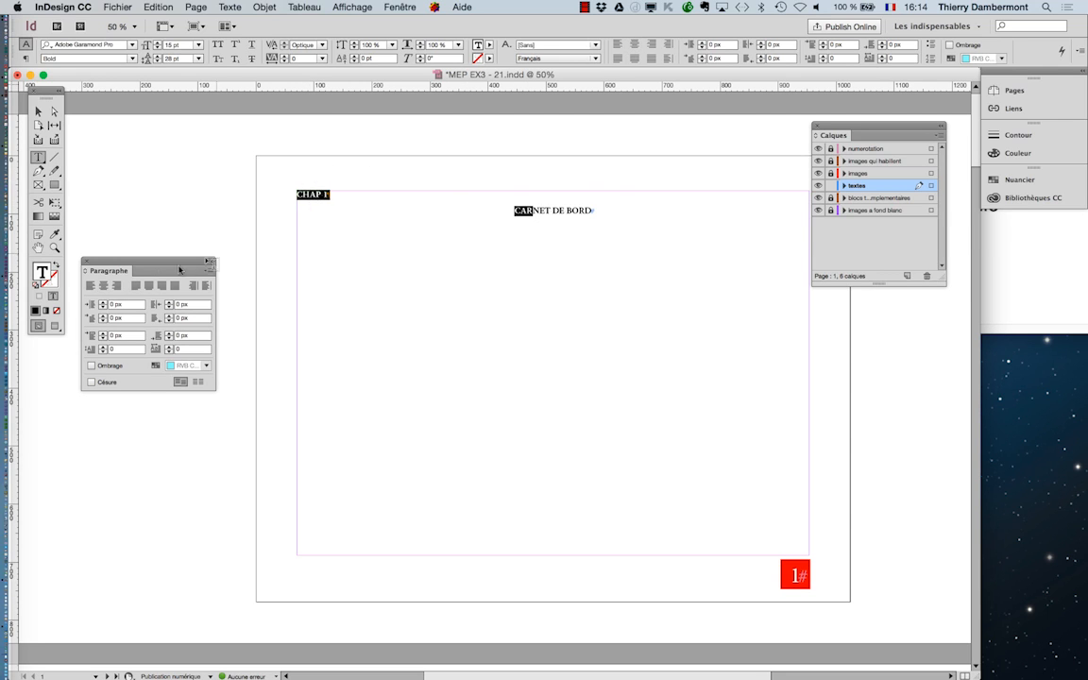
{"action": "left_click_drag", "start_coordinate": [124, 263], "coordinate": [499, 250]}
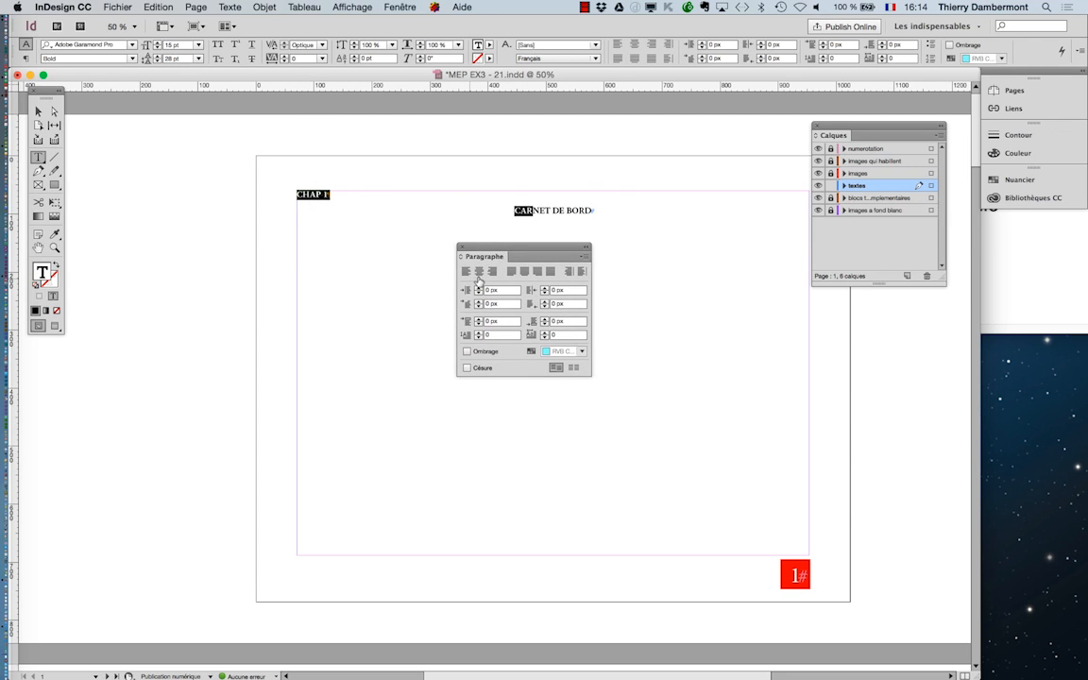
{"action": "left_click", "coordinate": [479, 272]}
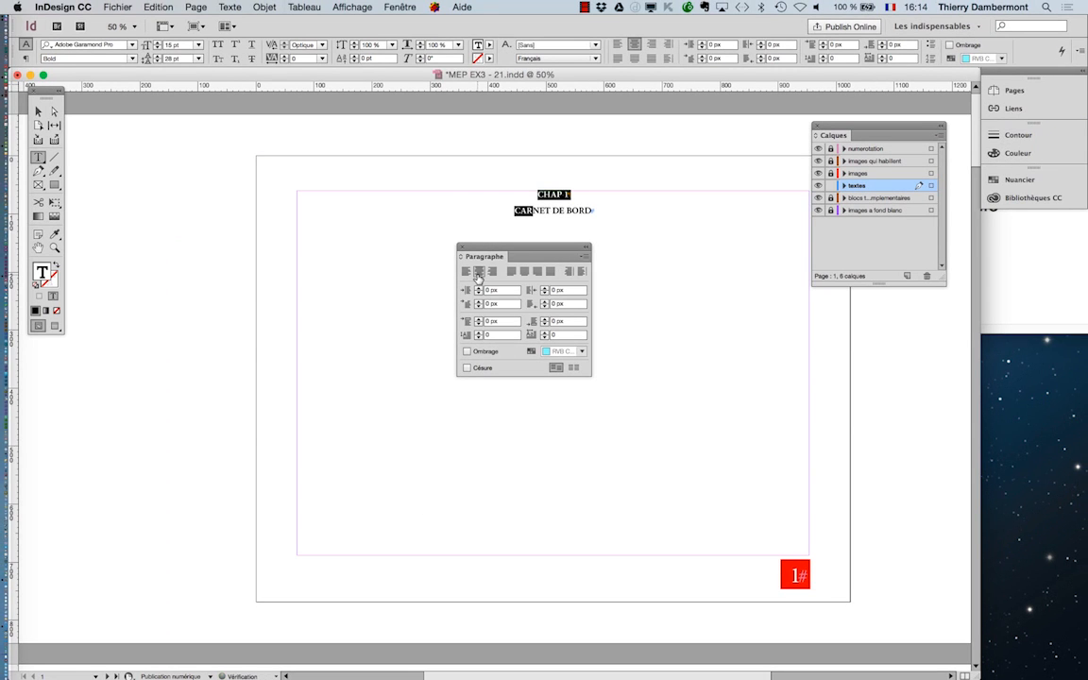
{"action": "left_click_drag", "start_coordinate": [500, 250], "coordinate": [161, 353]}
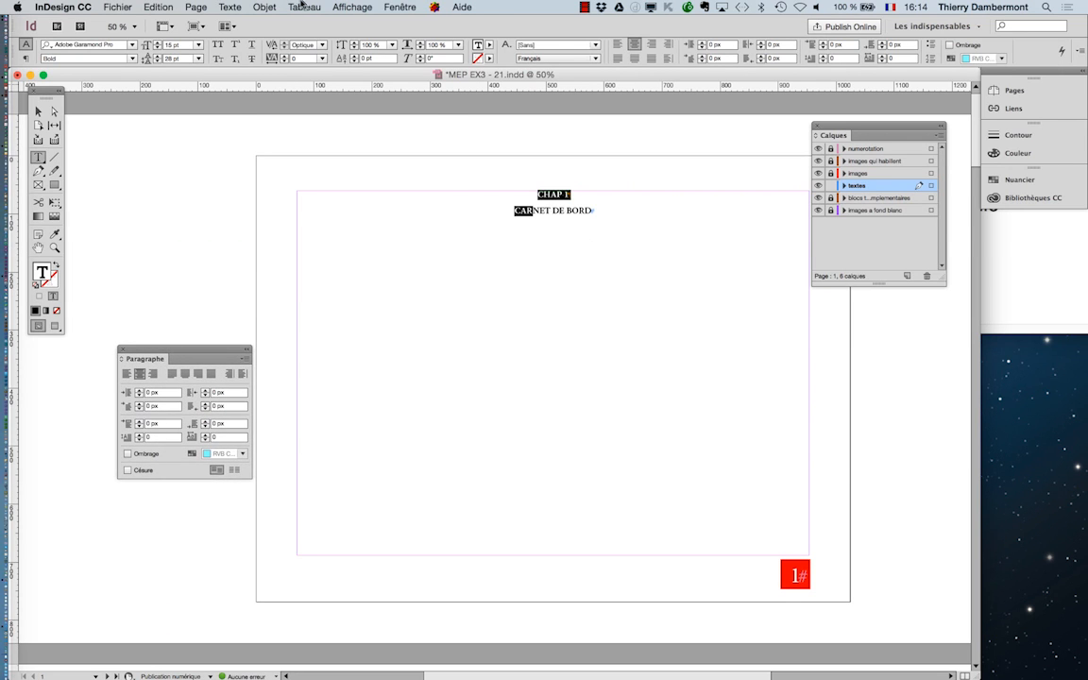
Centre the text vertically in page 1's frame by setting the text frame's vertical alignment to Centrer.
{"action": "left_click", "coordinate": [266, 6]}
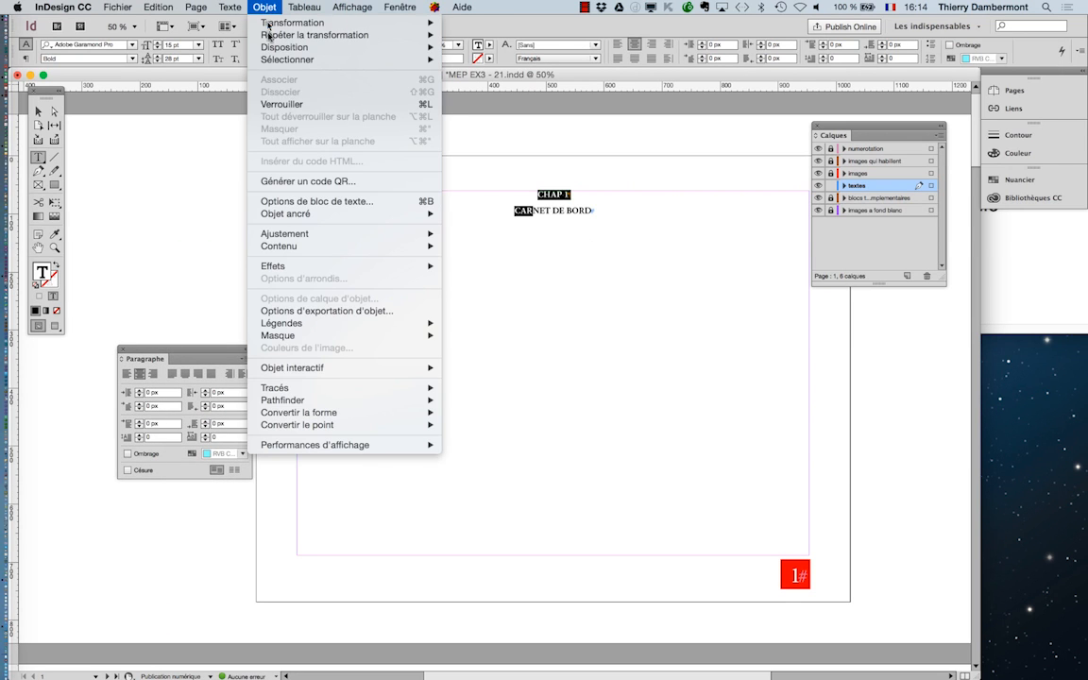
{"action": "left_click", "coordinate": [305, 201]}
{"action": "left_click", "coordinate": [792, 309]}
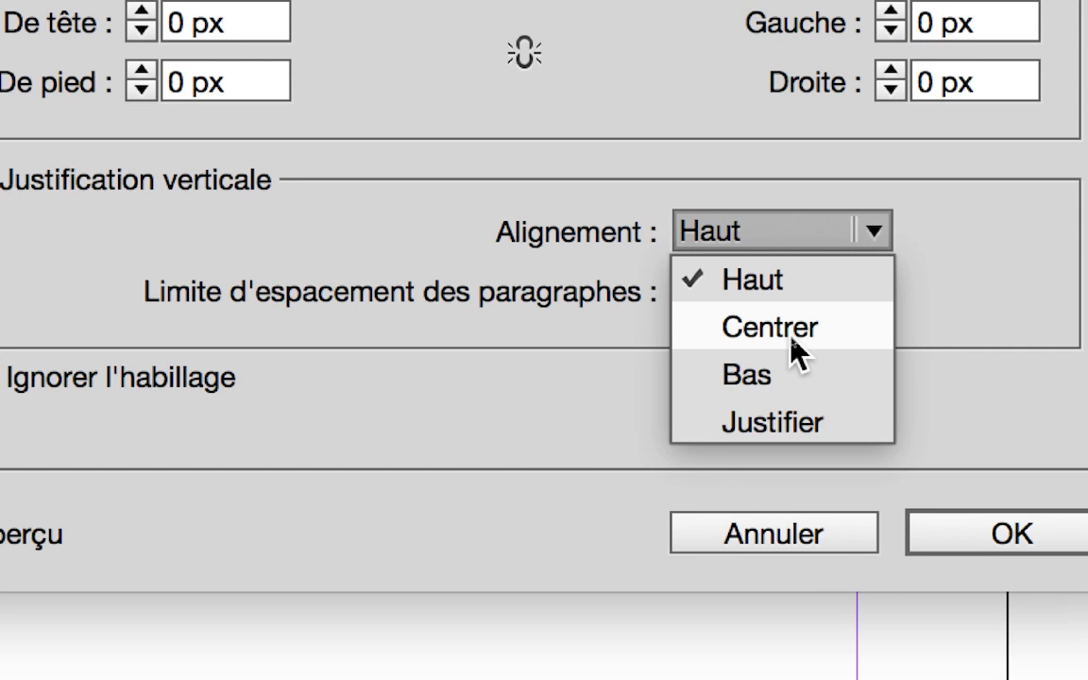
{"action": "left_click", "coordinate": [791, 337]}
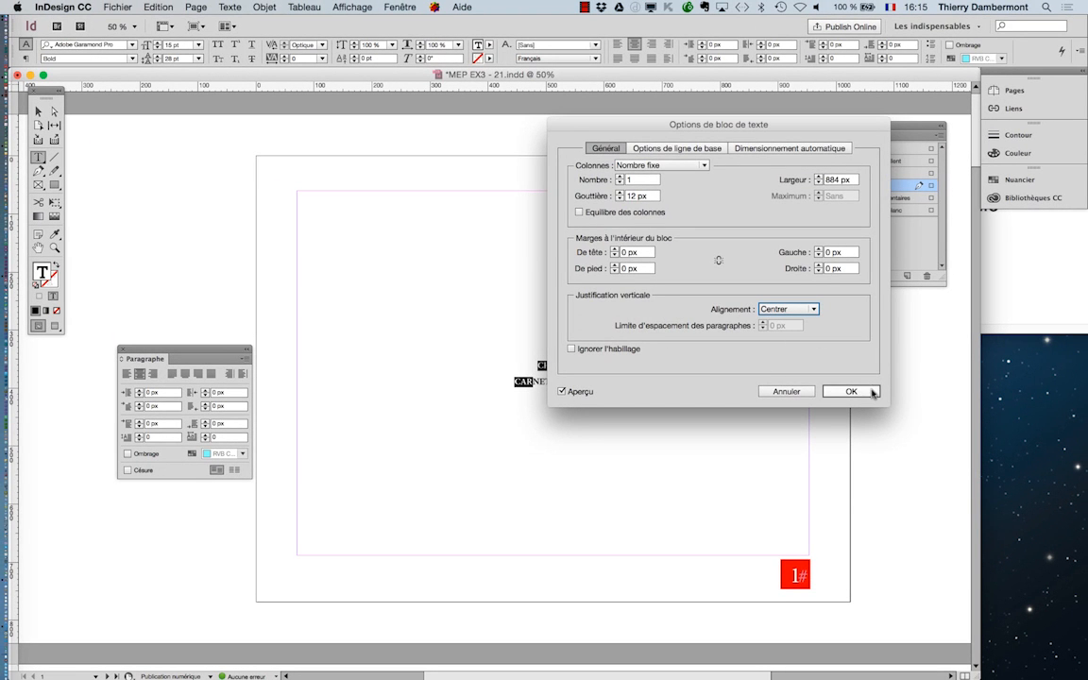
{"action": "left_click", "coordinate": [956, 483]}
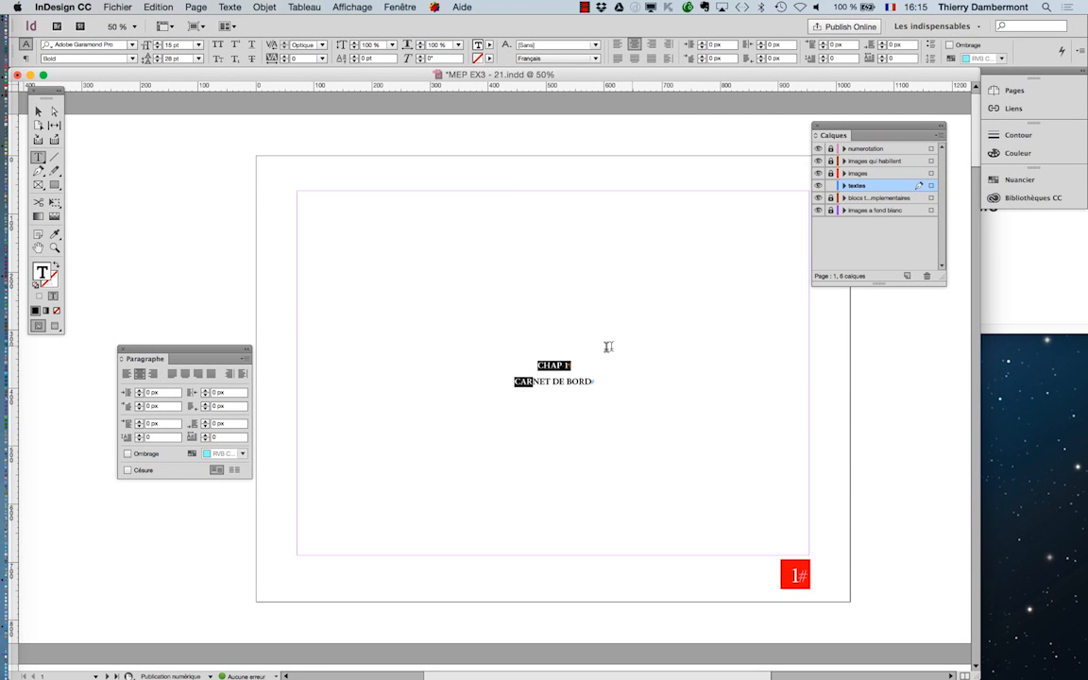
Set both paragraphs, "CHAP 1" and "CARNET DE BORD", to 70 pt with automatic leading in the Caractère settings.
{"action": "left_click", "coordinate": [543, 361]}
{"action": "left_click_drag", "start_coordinate": [544, 361], "coordinate": [631, 377]}
{"action": "left_click", "coordinate": [159, 43]}
{"action": "left_click", "coordinate": [230, 6]}
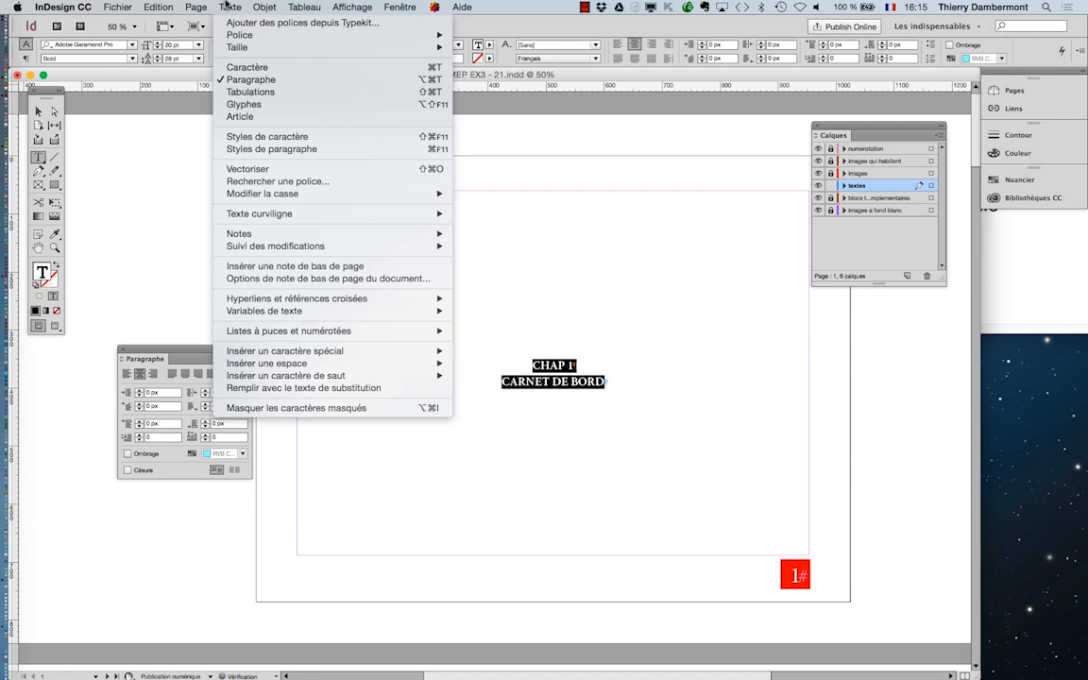
{"action": "left_click", "coordinate": [222, 66]}
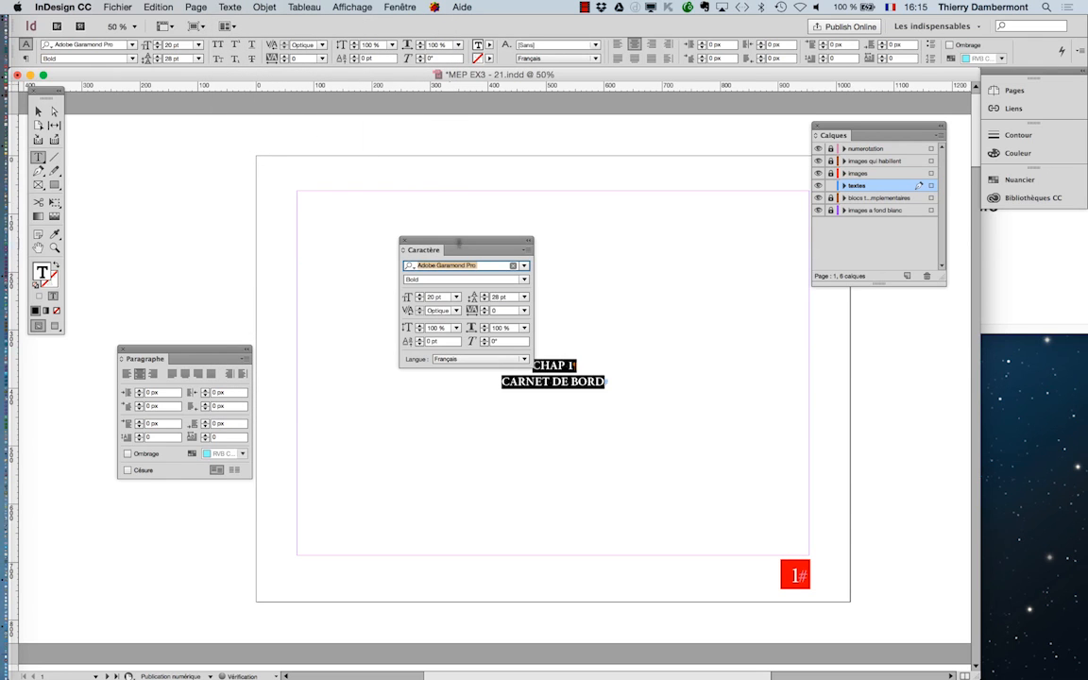
{"action": "left_click_drag", "start_coordinate": [458, 246], "coordinate": [753, 332]}
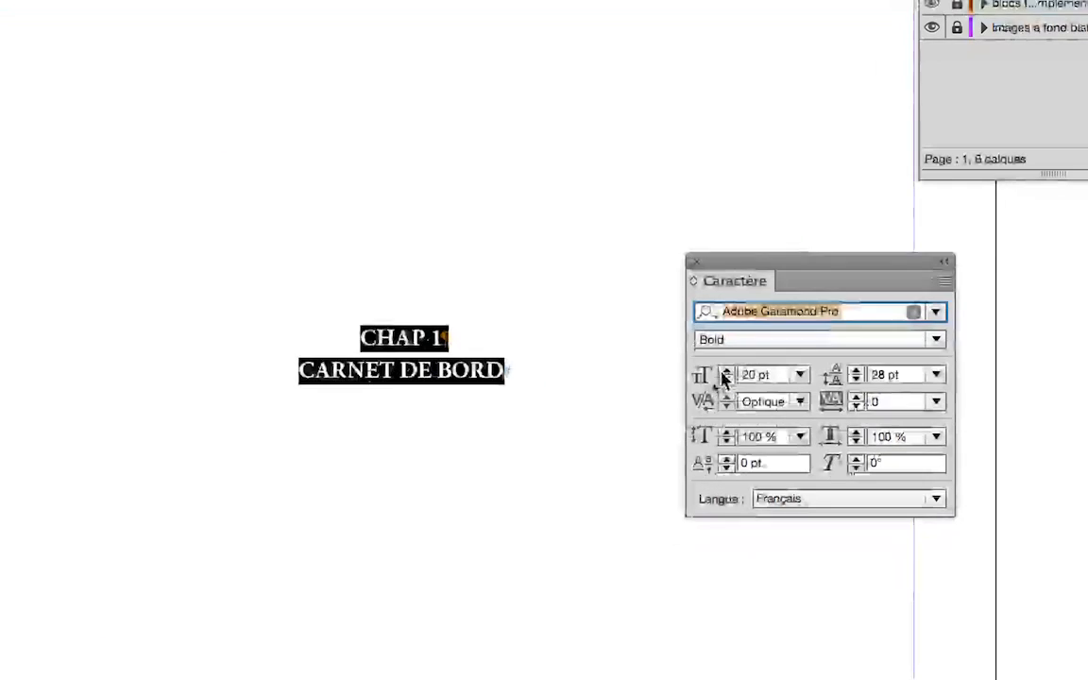
{"action": "left_click", "coordinate": [723, 372]}
{"action": "left_click", "coordinate": [724, 372]}
{"action": "left_click", "coordinate": [724, 372]}
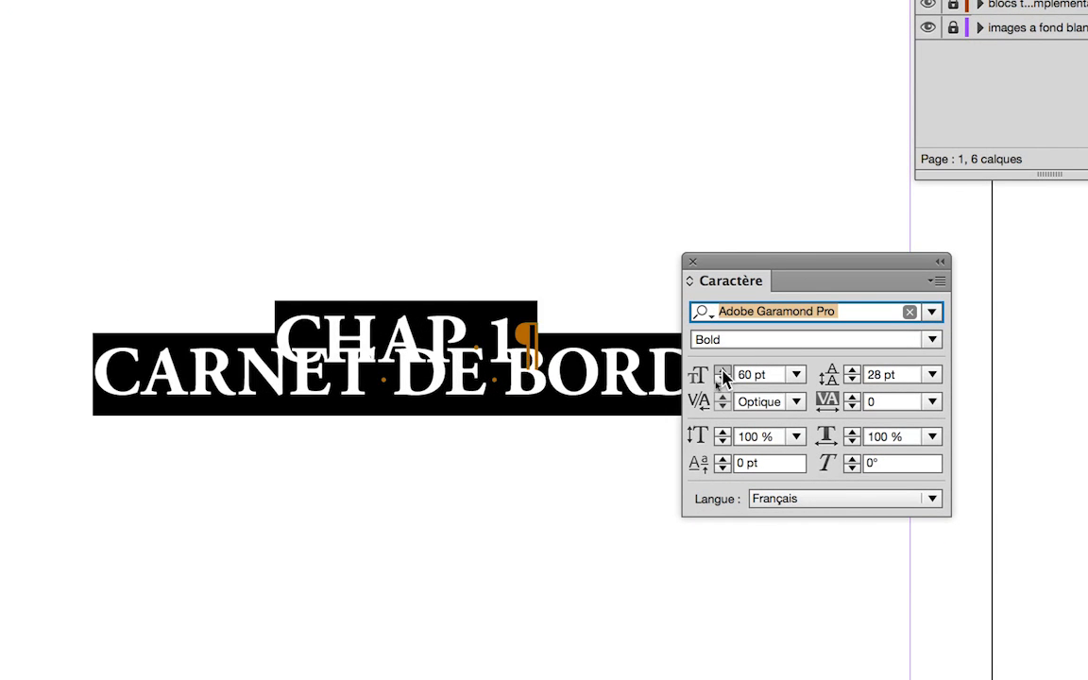
{"action": "left_click", "coordinate": [723, 372]}
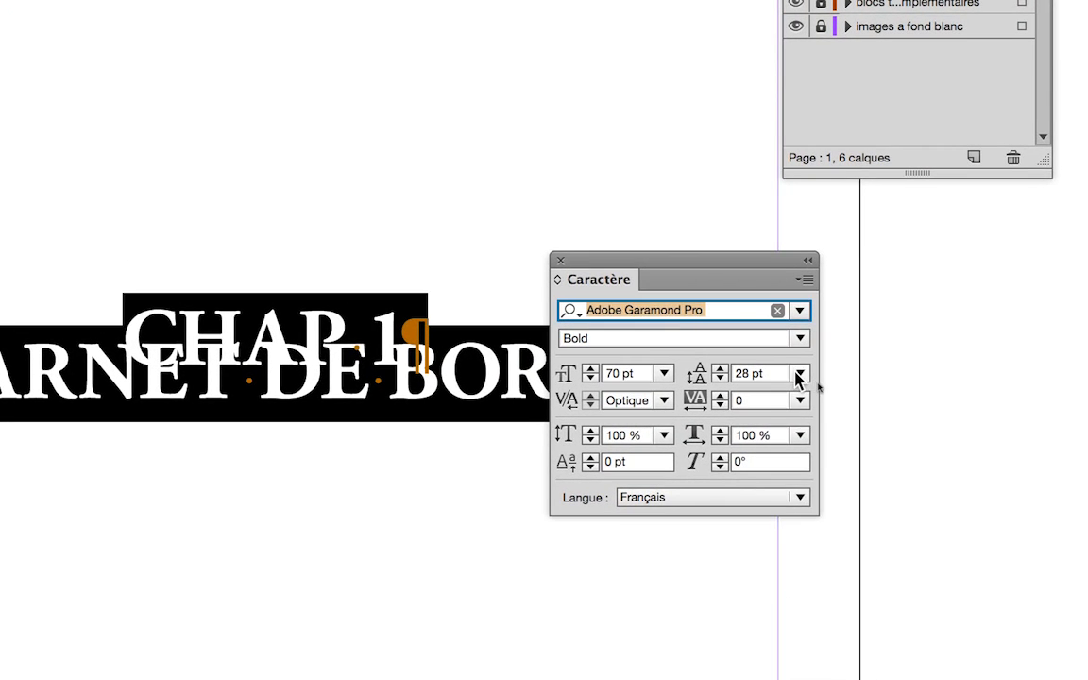
{"action": "left_click", "coordinate": [799, 375]}
{"action": "left_click", "coordinate": [791, 395]}
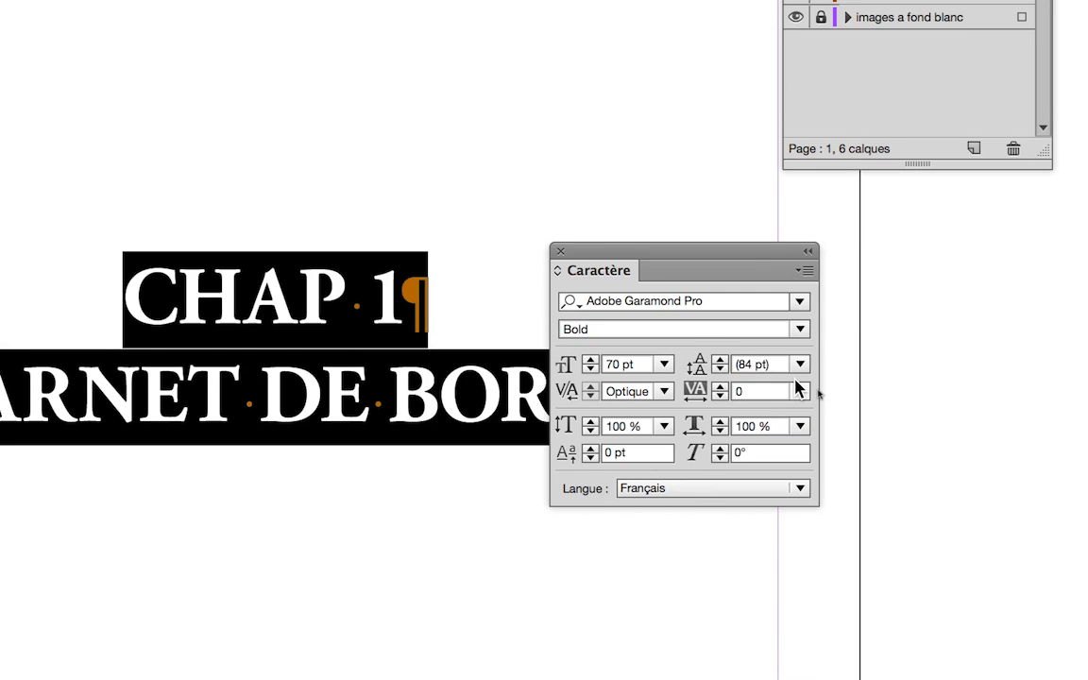
Try larger font sizes such as 100 pt on both title lines and return them to 70 pt.
{"action": "left_click", "coordinate": [591, 361]}
{"action": "left_click", "coordinate": [591, 361]}
{"action": "left_click", "coordinate": [592, 362]}
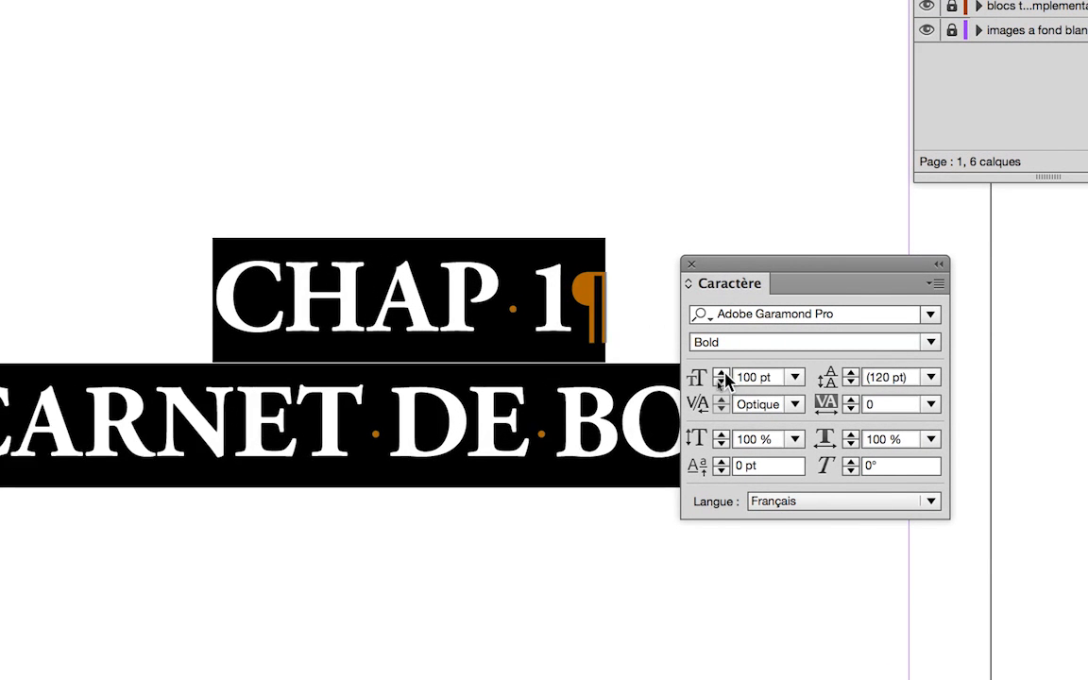
{"action": "left_click", "coordinate": [721, 373]}
{"action": "left_click", "coordinate": [722, 382]}
{"action": "left_click", "coordinate": [722, 382]}
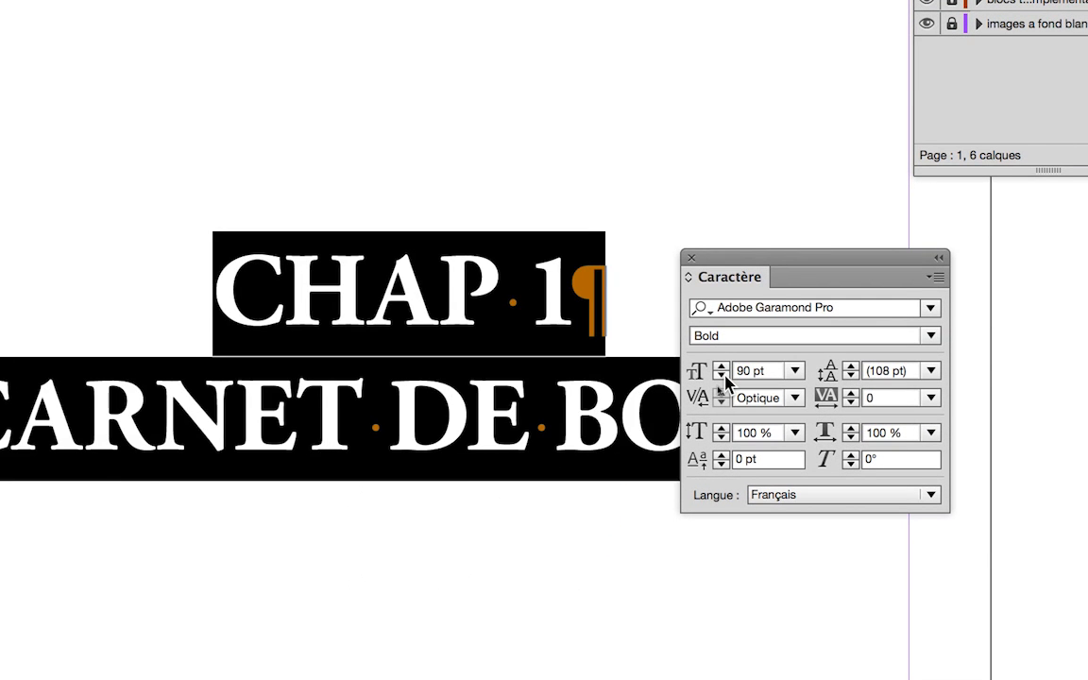
{"action": "left_click", "coordinate": [723, 376]}
{"action": "left_click", "coordinate": [724, 378]}
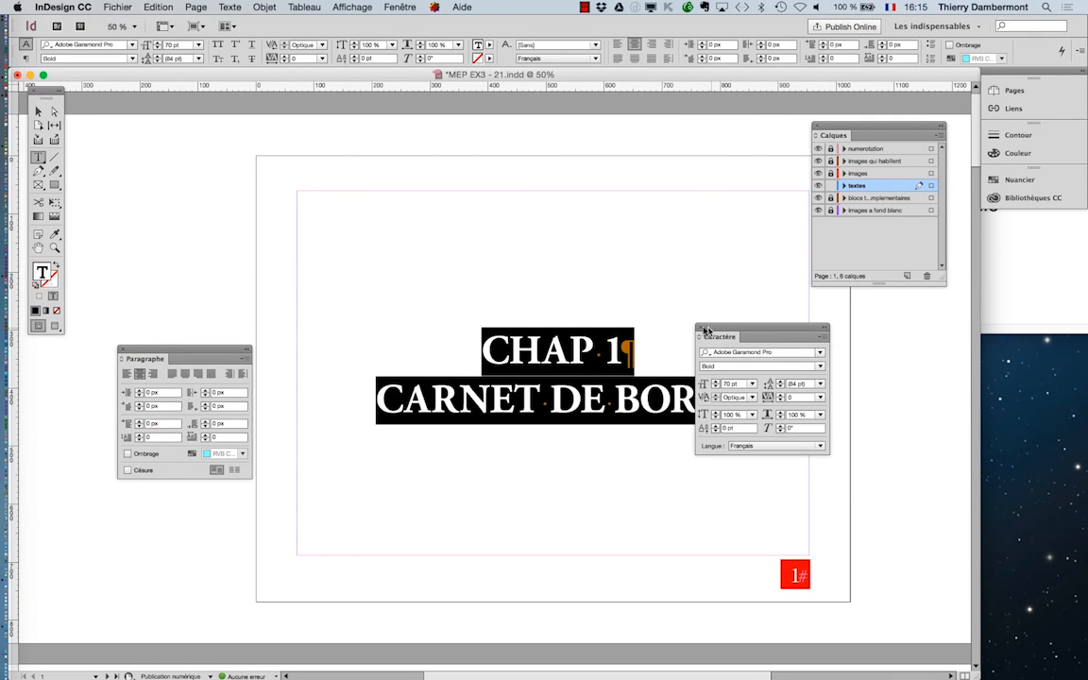
Close the Caractère settings, end text editing and deselect the title frame with the Selection tool.
{"action": "key", "text": "super+t"}
{"action": "left_click", "coordinate": [670, 401]}
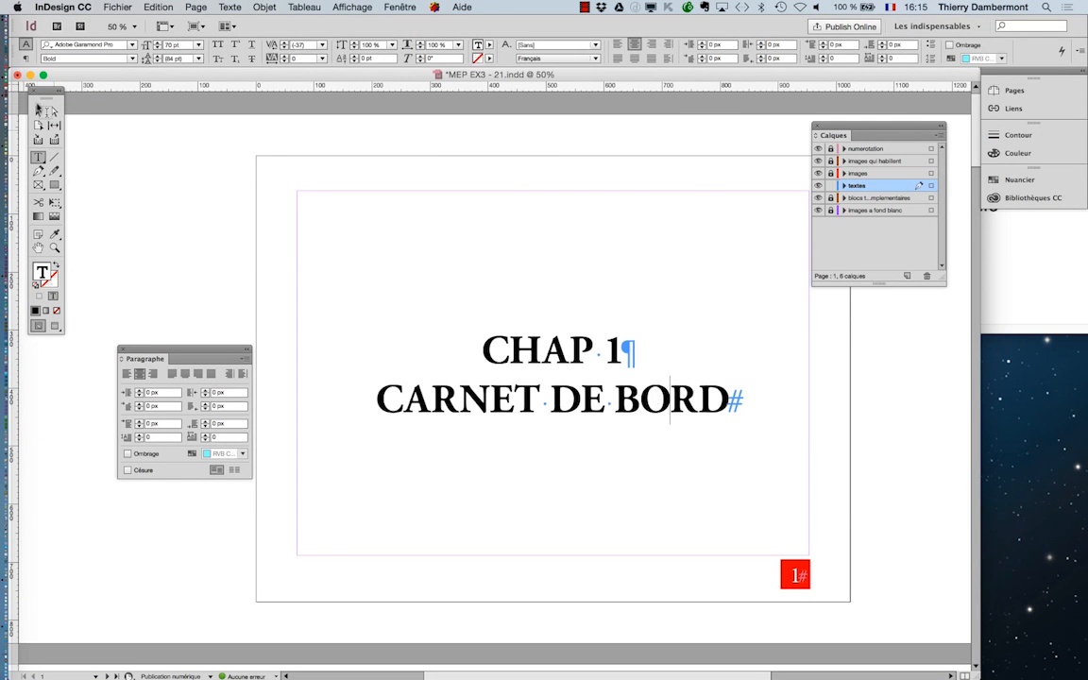
{"action": "key", "text": "Escape"}
{"action": "left_click", "coordinate": [199, 182]}
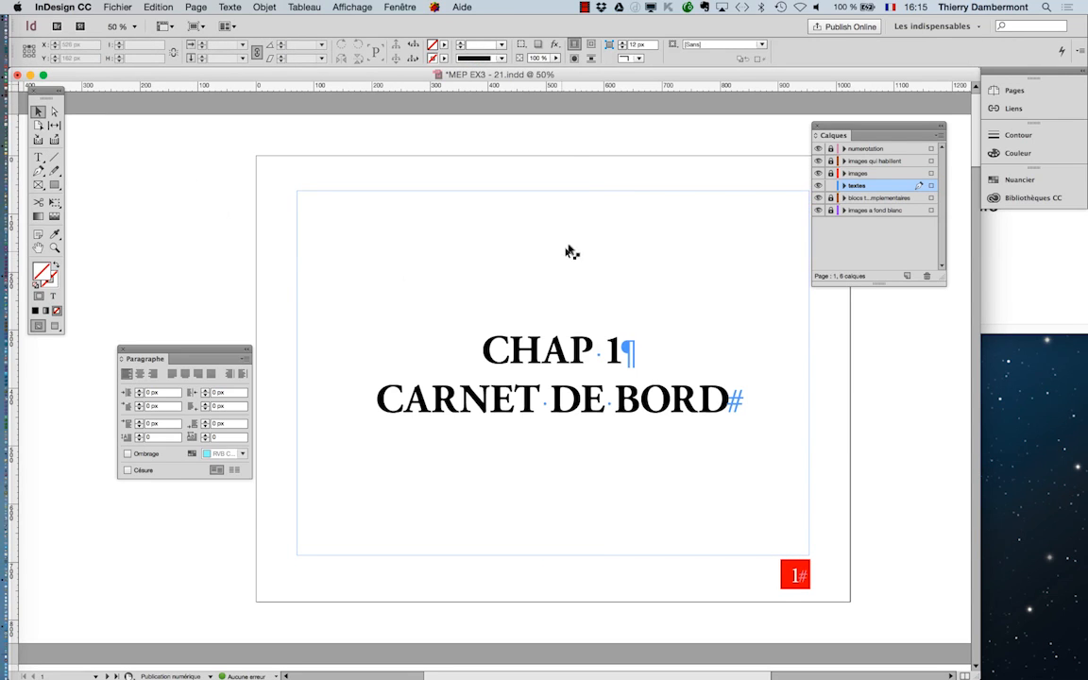